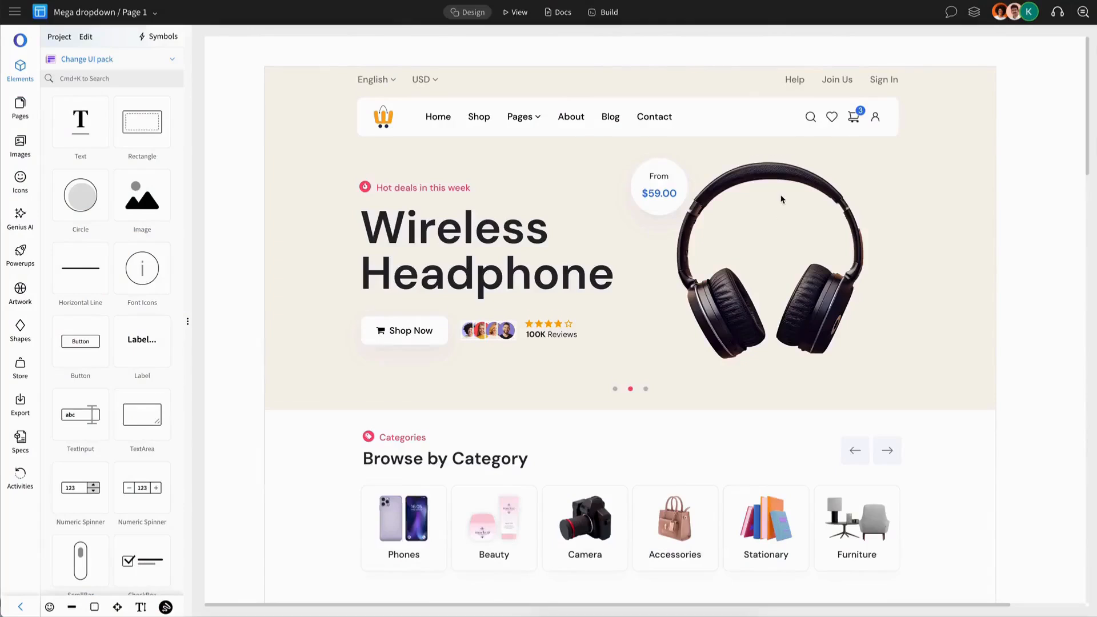
Review the e-commerce homepage design from the hero banner down to the footer
scroll(787, 233, "down", 10)
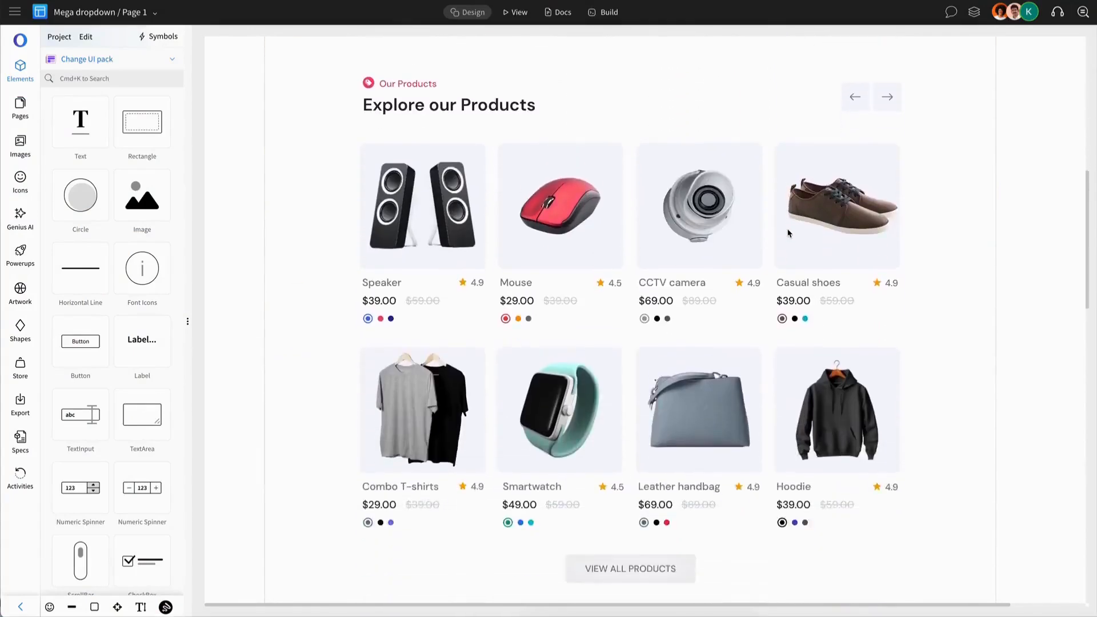
scroll(788, 234, "down", 15)
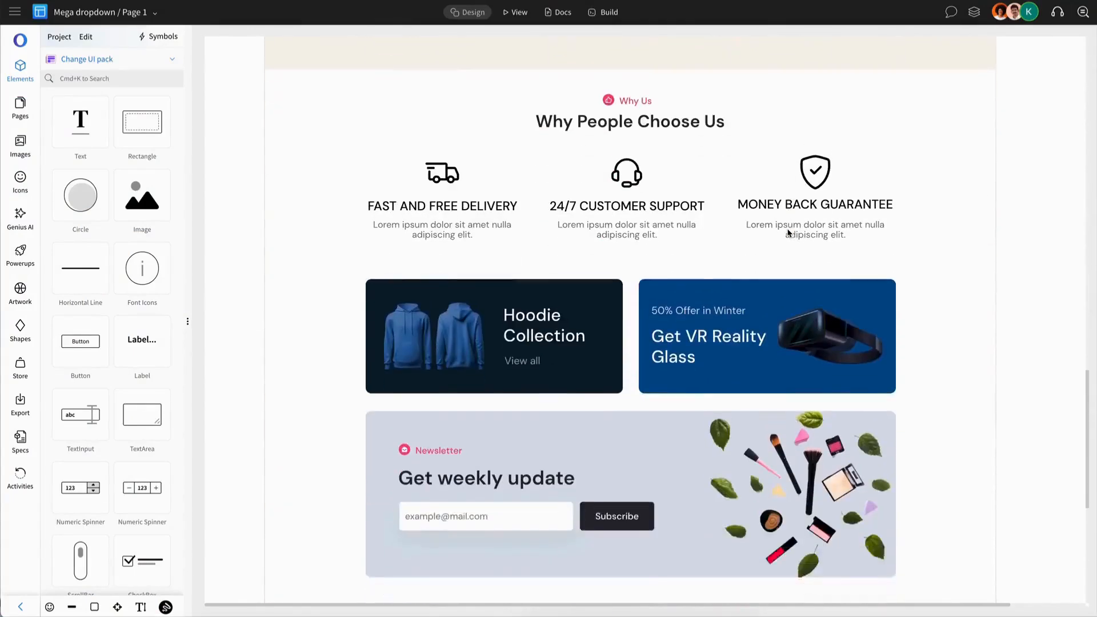
scroll(788, 233, "down", 5)
scroll(788, 233, "up", 9)
scroll(788, 233, "down", 10)
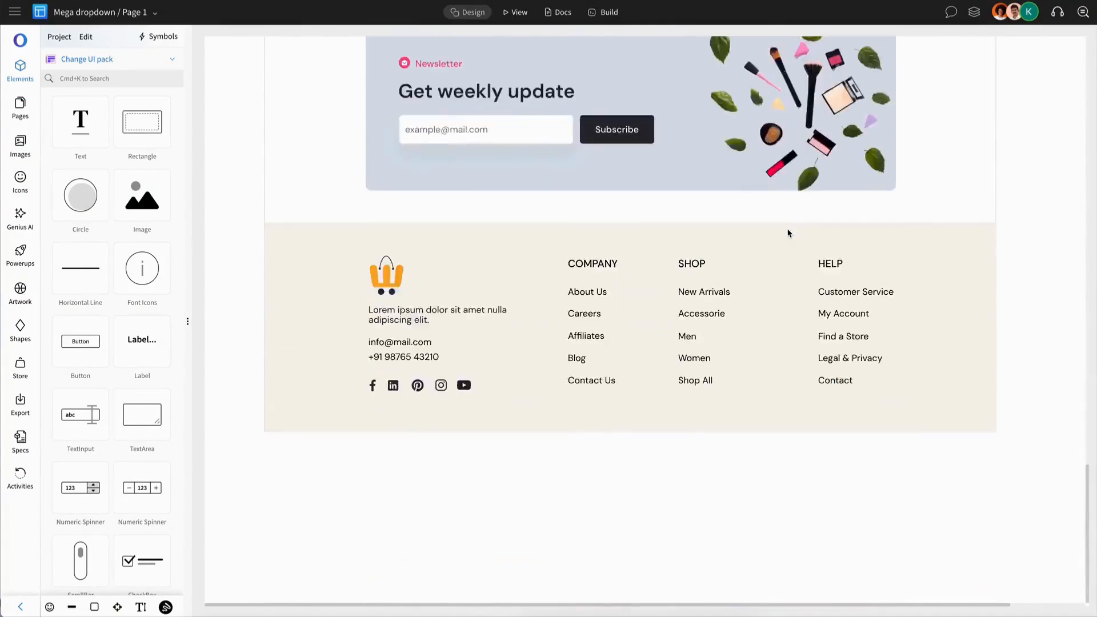
scroll(788, 233, "up", 20)
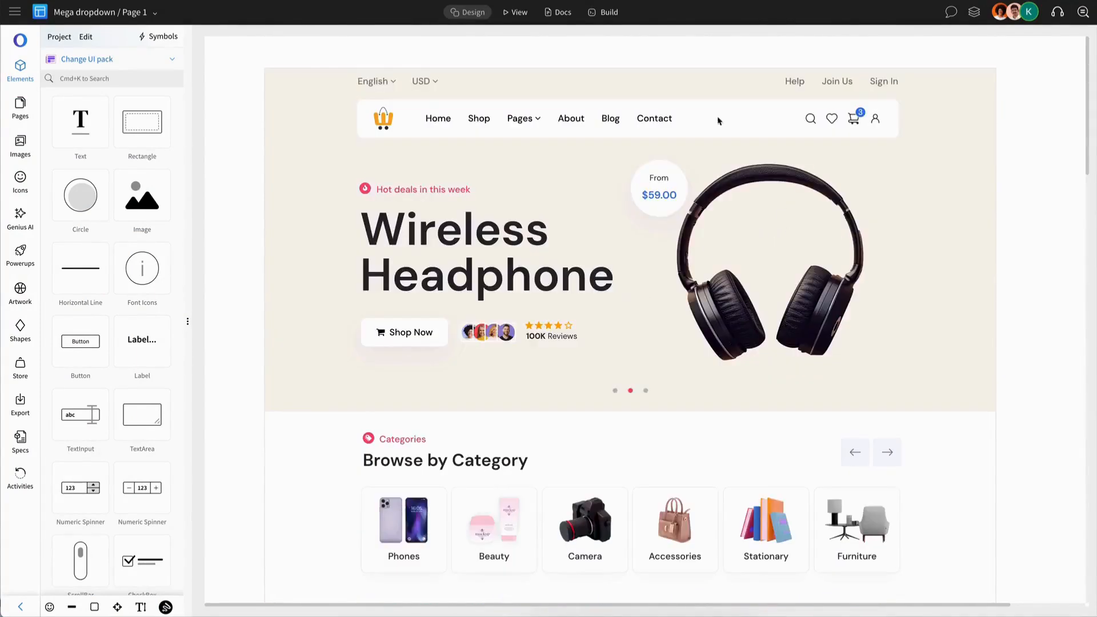
Duplicate the navigation bar's white background and stretch the copy into a dropdown panel directly below the bar
double_click(708, 107)
double_click(707, 110)
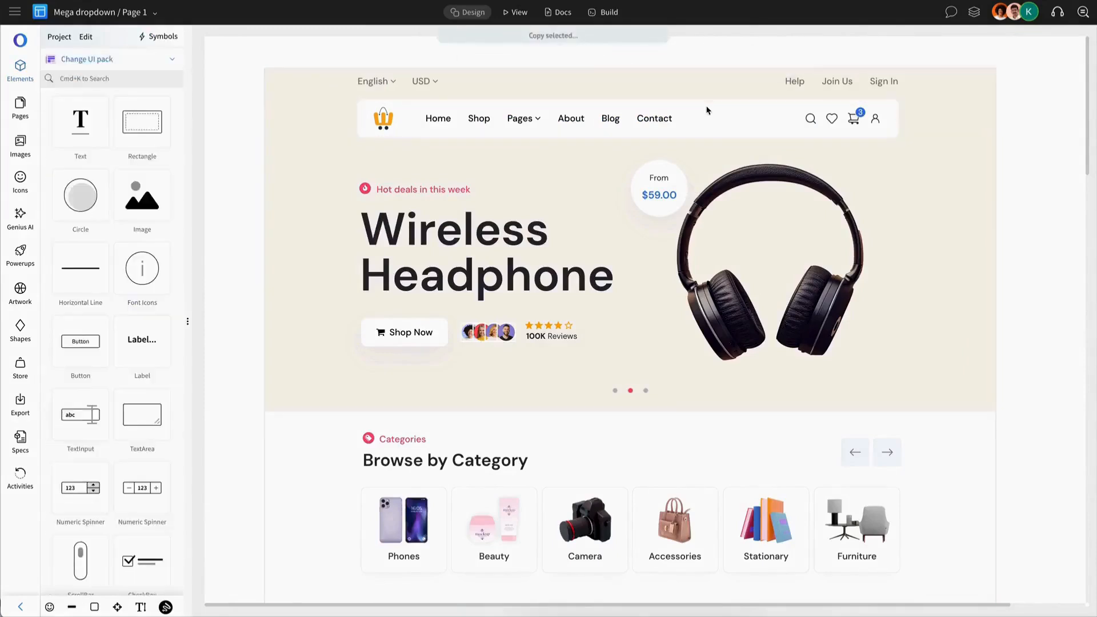
key("ctrl+v")
left_click_drag(663, 133, 630, 300)
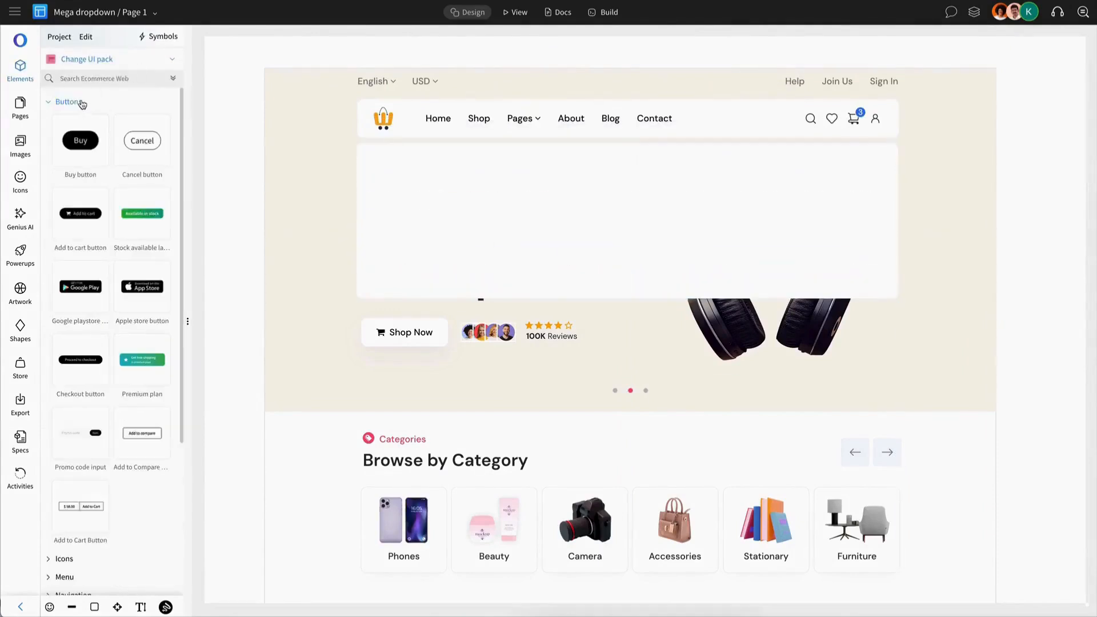
Add the 26.png shoe image to the dropdown panel and paste a copy of the panel rectangle sized 250 × 302
left_click(23, 140)
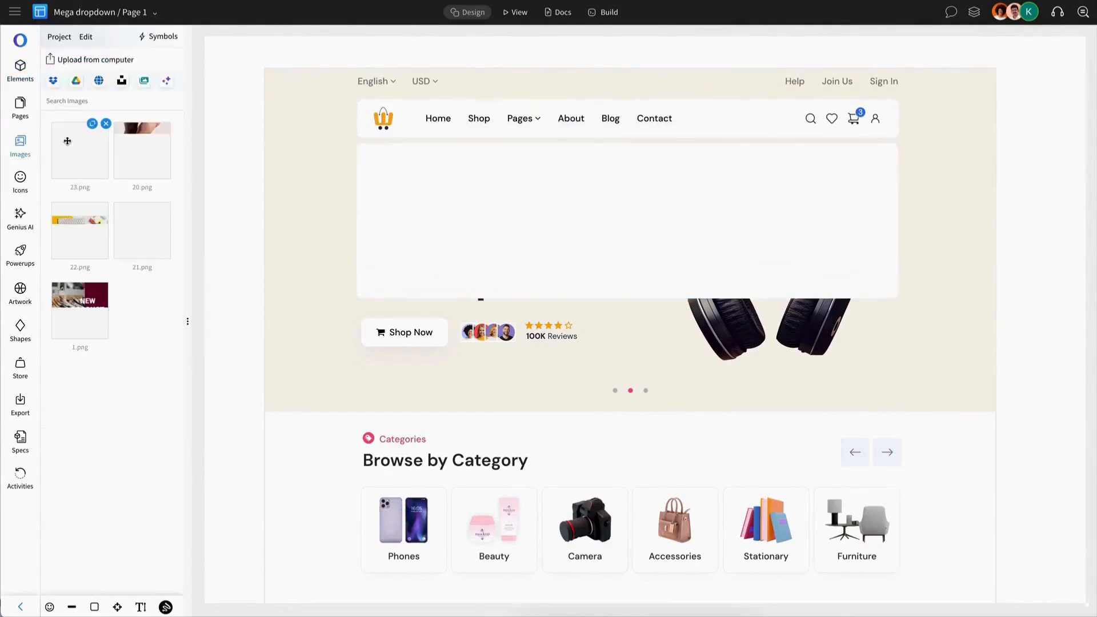
left_click_drag(122, 171, 510, 217)
key("ctrl+v")
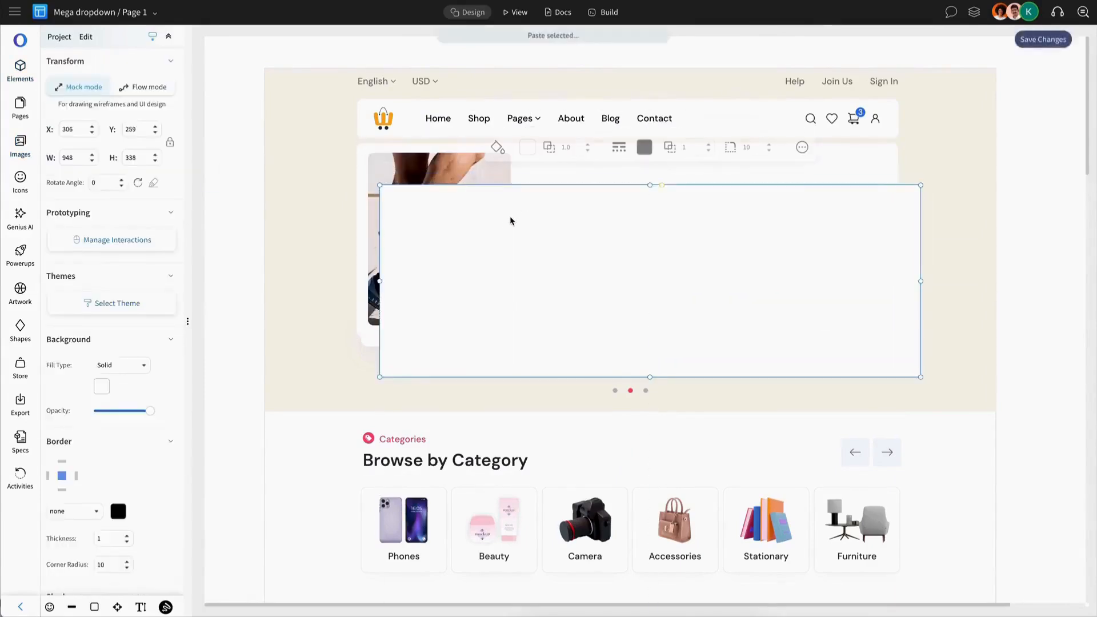
left_click(434, 177)
left_click(468, 191)
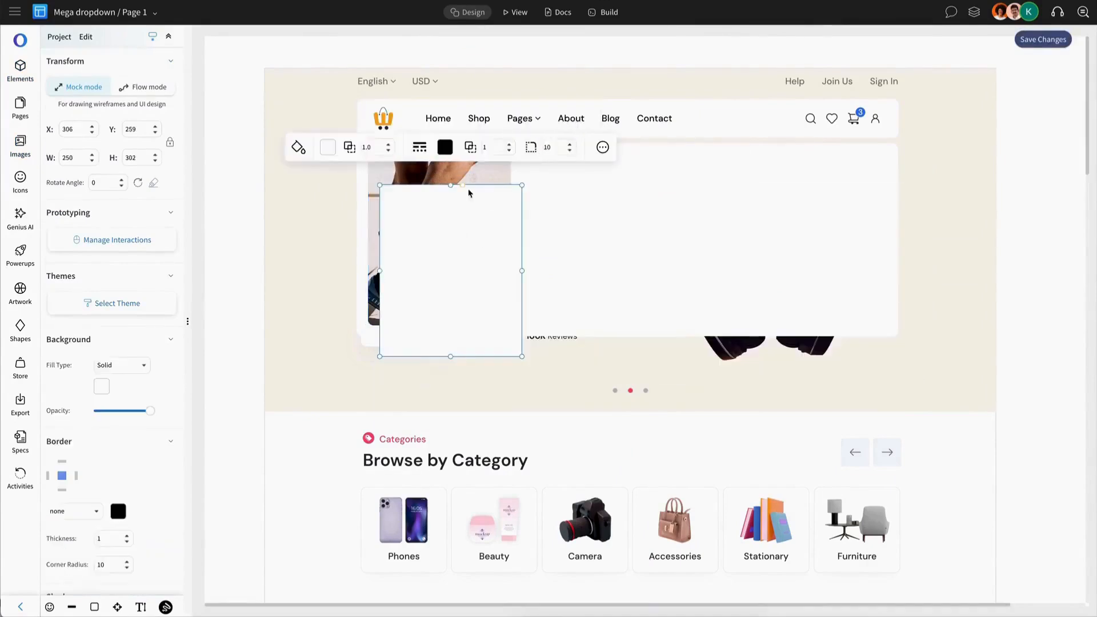
Align the pasted rectangle exactly over the shoe image and group the two
left_click(475, 167, "shift")
left_click(479, 121)
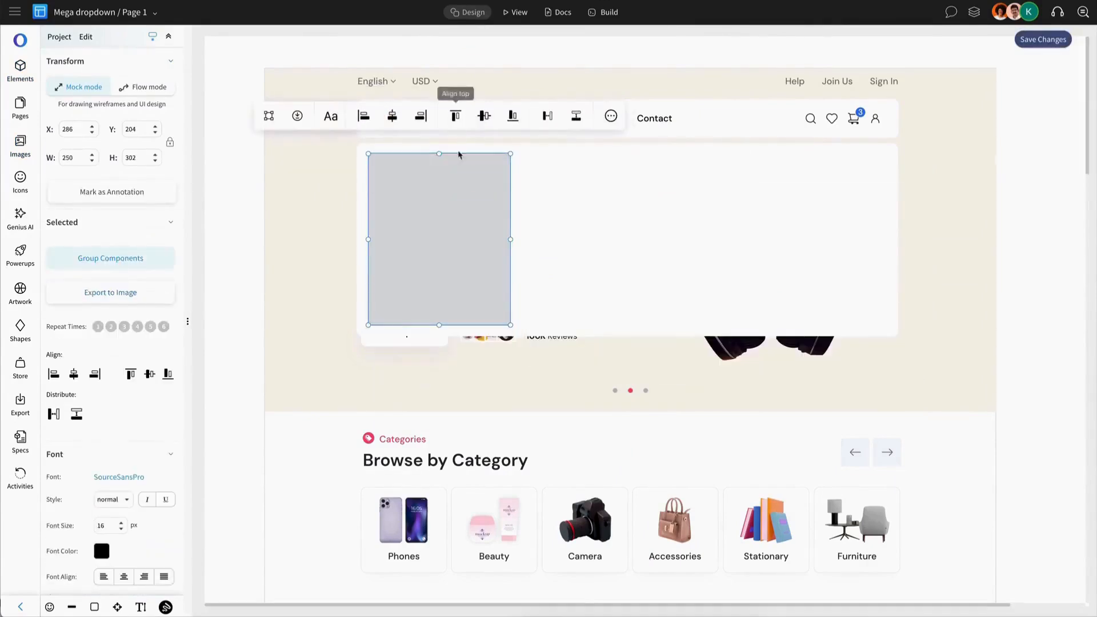
left_click(268, 115)
Fill the rectangle inside the shoe image group with black and lower its opacity to 0.4
double_click(423, 206)
left_click(102, 387)
left_click(196, 483)
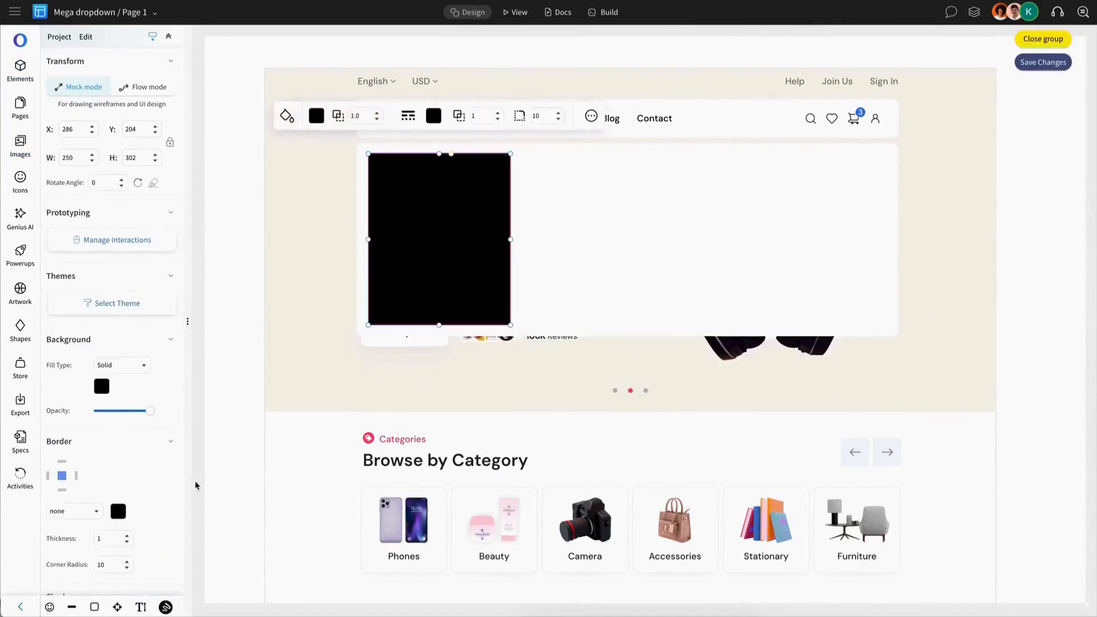
left_click(134, 411)
left_click(443, 251)
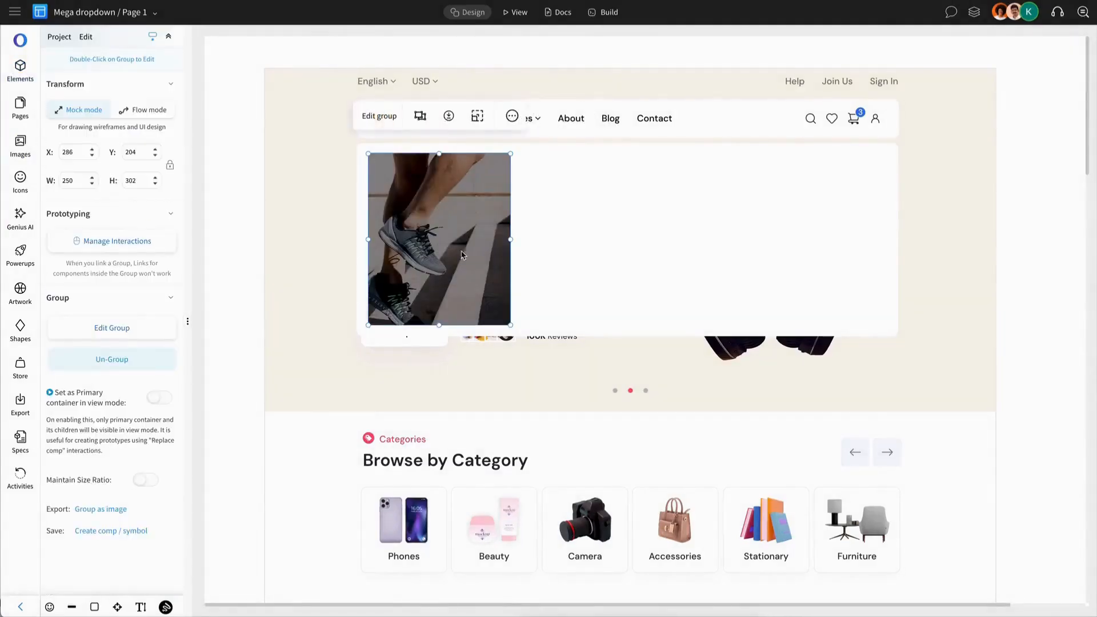
Give the dropdown panel a custom black shadow and reduce the shadow's opacity
left_click(632, 269)
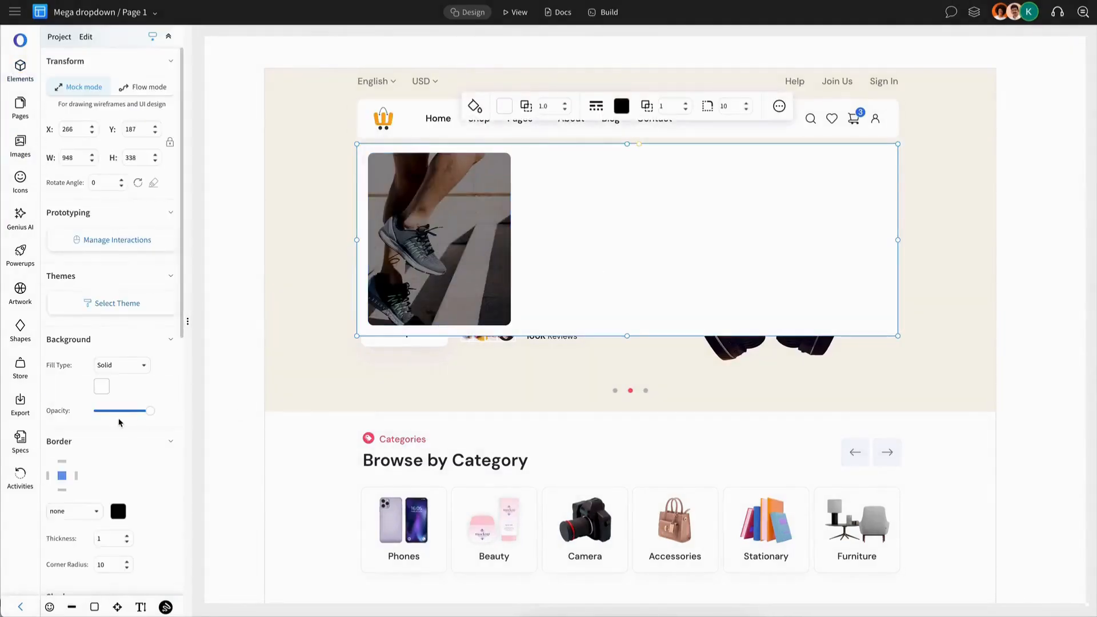
scroll(118, 422, "down", 6)
scroll(120, 351, "up", 3)
left_click(130, 266)
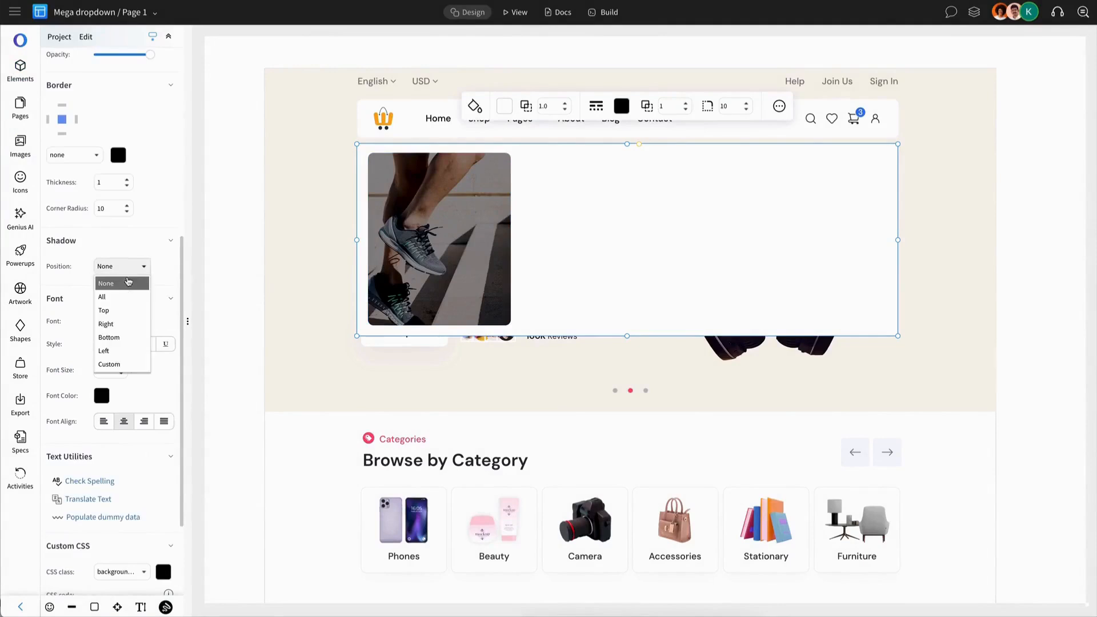
left_click(121, 364)
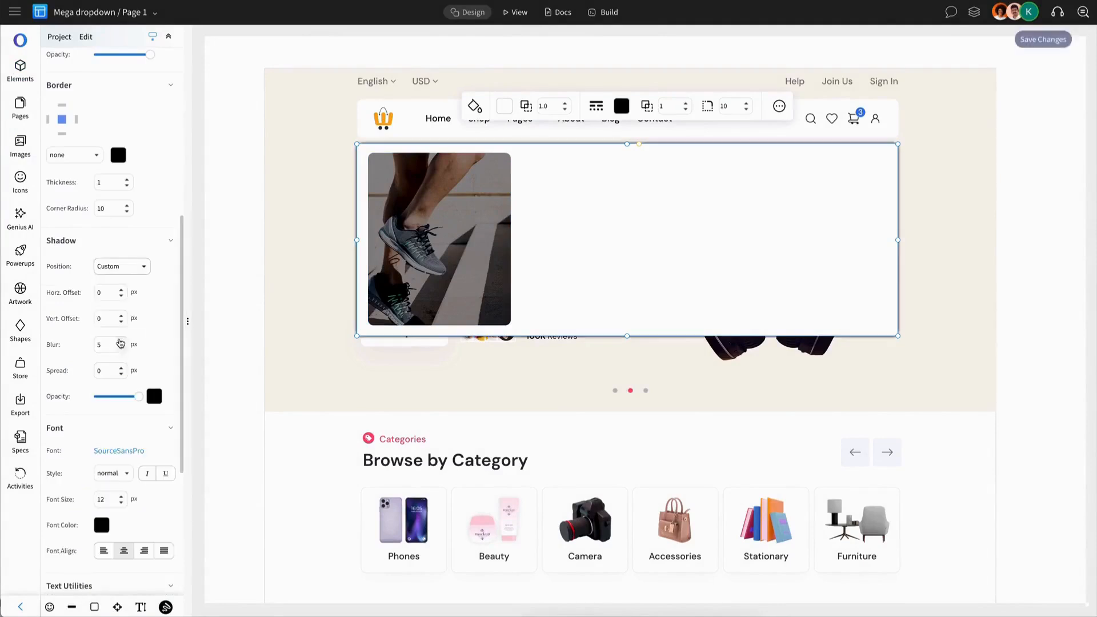
left_click(105, 399)
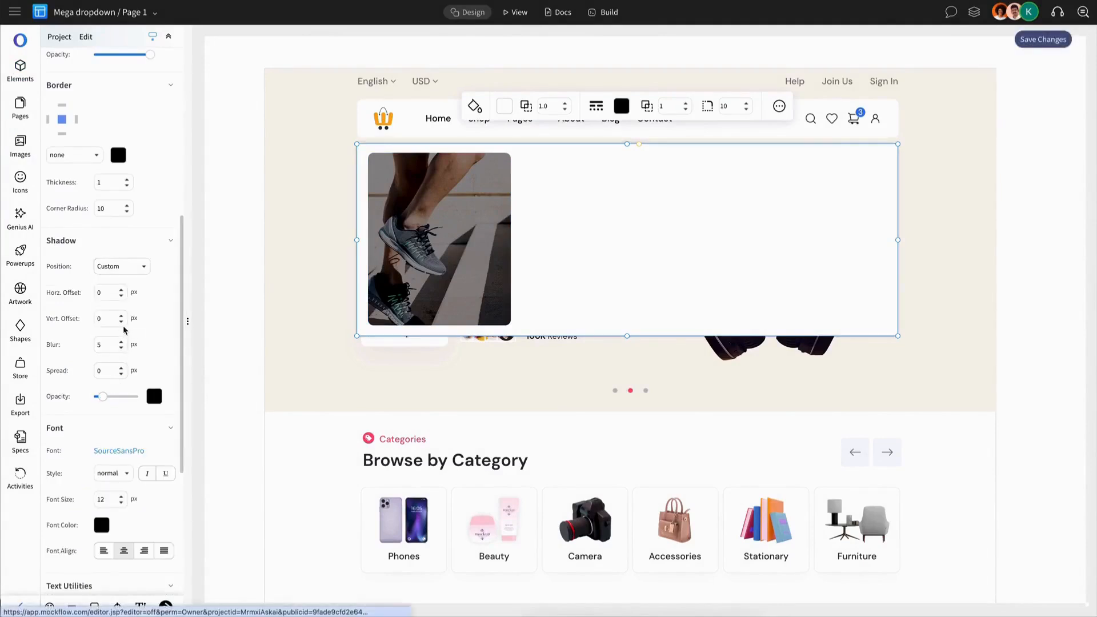
Try a 5 px spread on the dropdown panel's shadow and reset the spread to 0
left_click(121, 367)
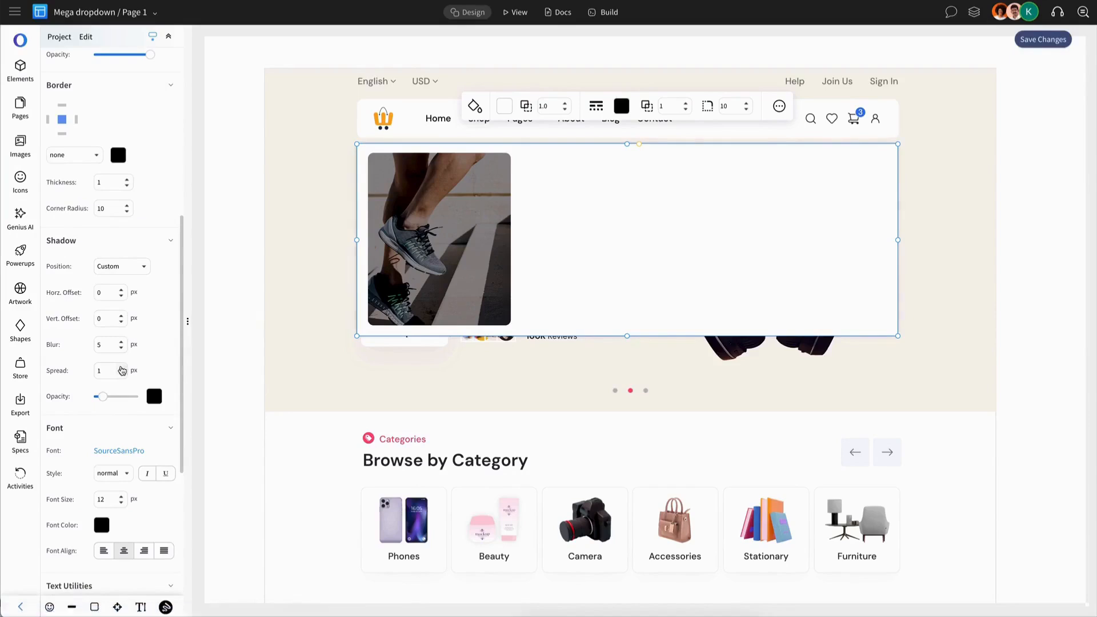
left_click(122, 367)
left_click(241, 343)
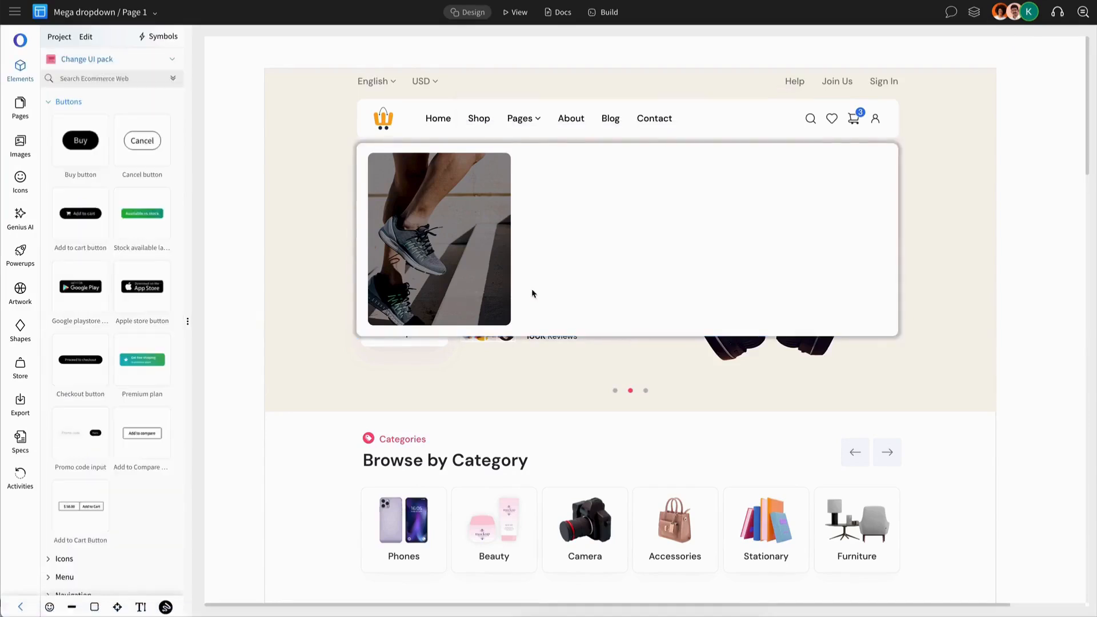
left_click(597, 291)
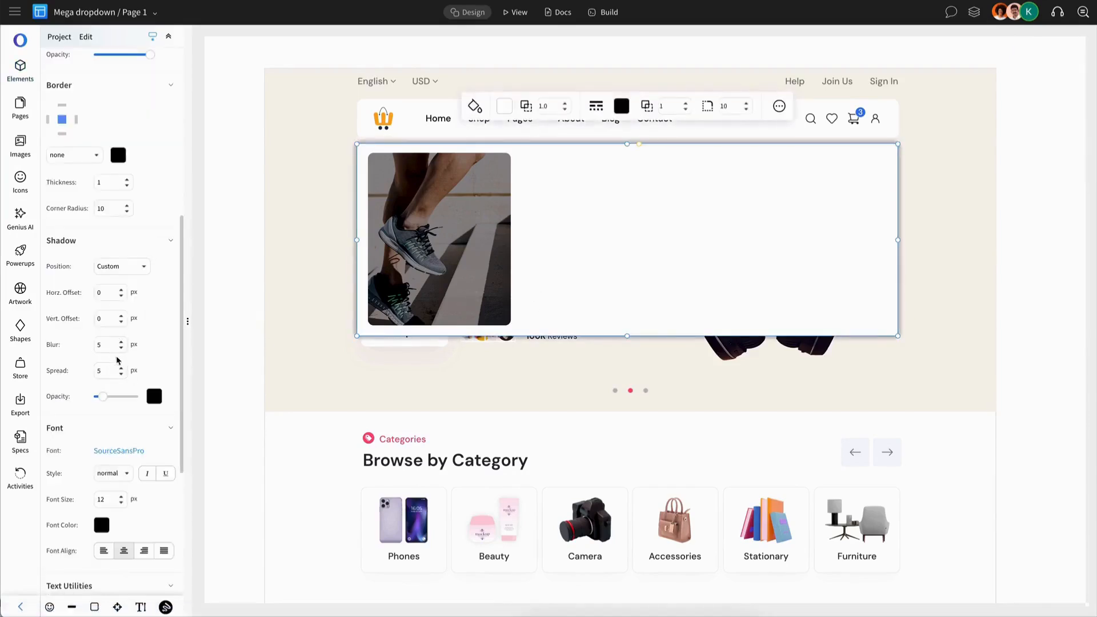
type("0")
left_click(239, 342)
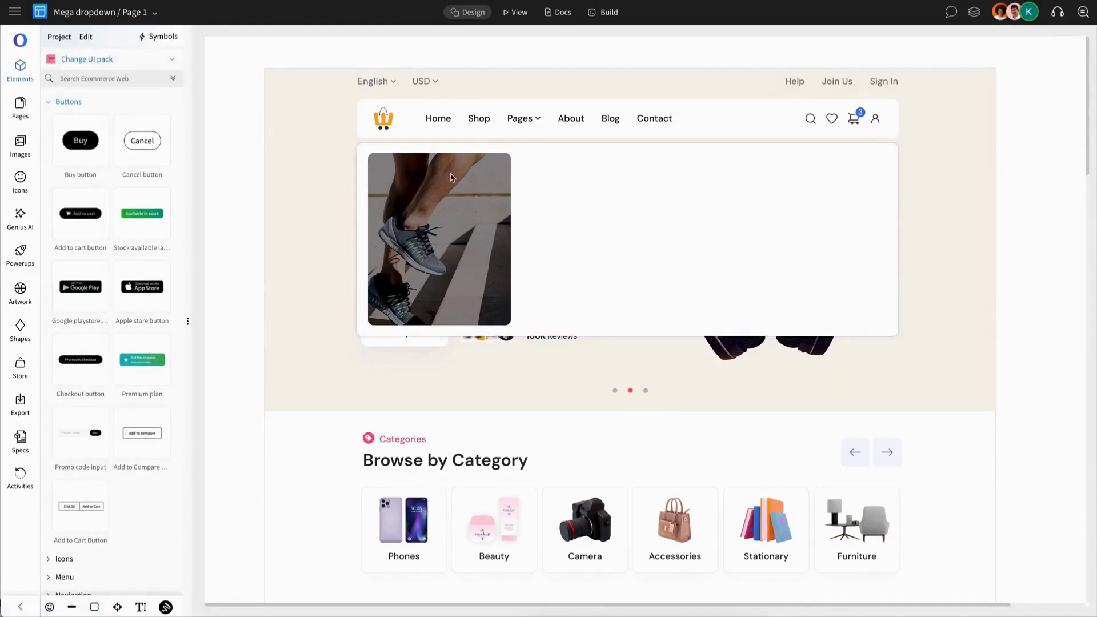
Place a copy of the "Browse by Category" heading over the lower part of the shoe image with white text
double_click(436, 462)
key("ctrl+c")
key("ctrl+v")
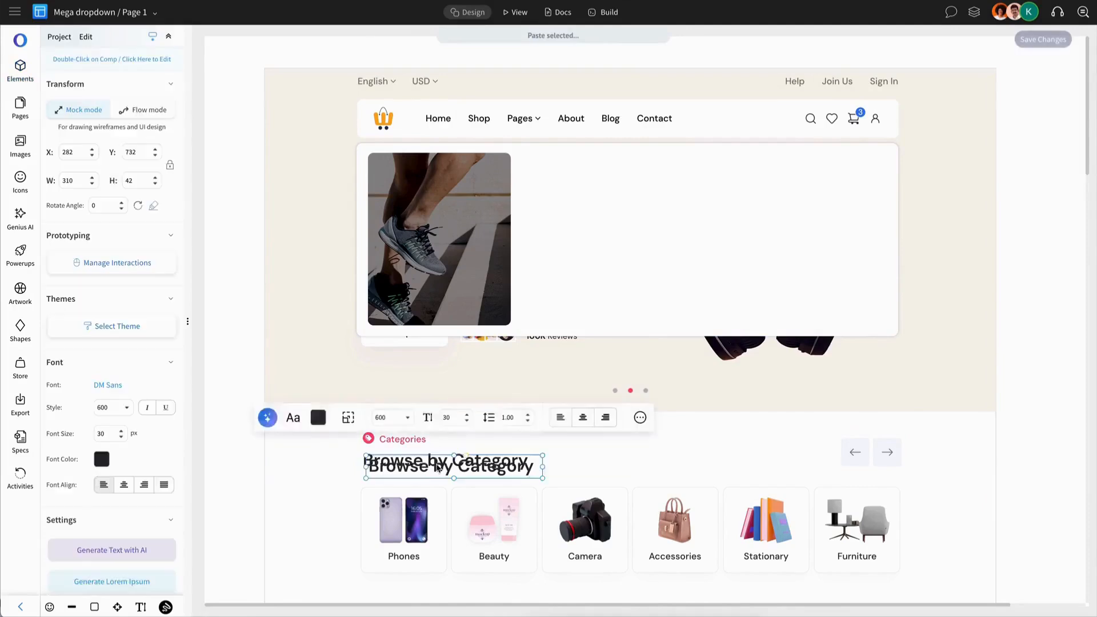
left_click_drag(436, 462, 466, 264)
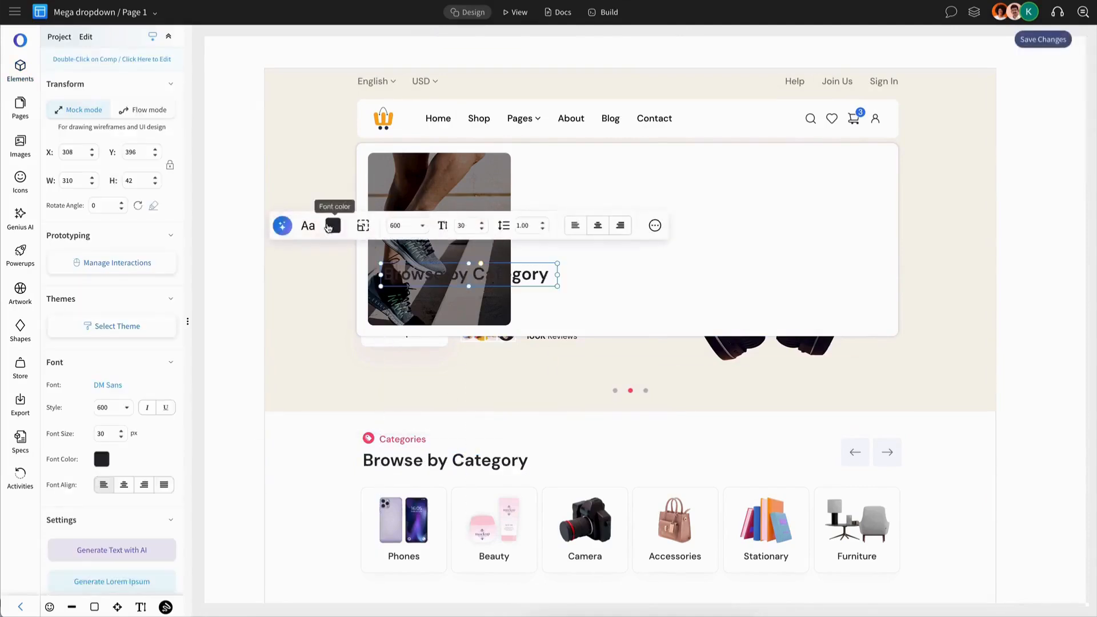
left_click(395, 248)
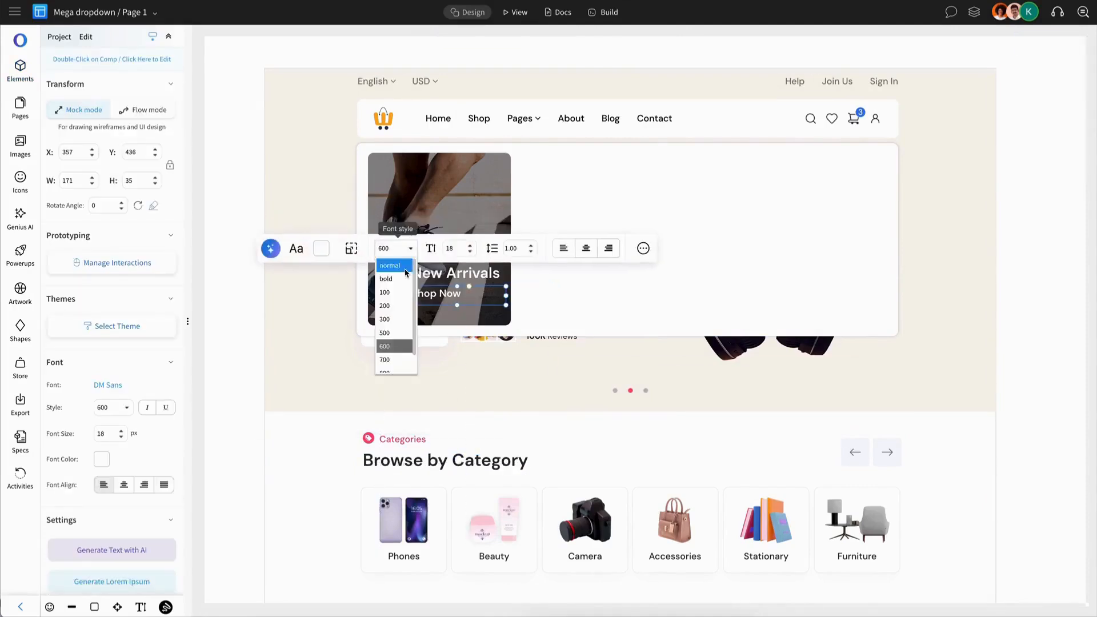
left_click(405, 268)
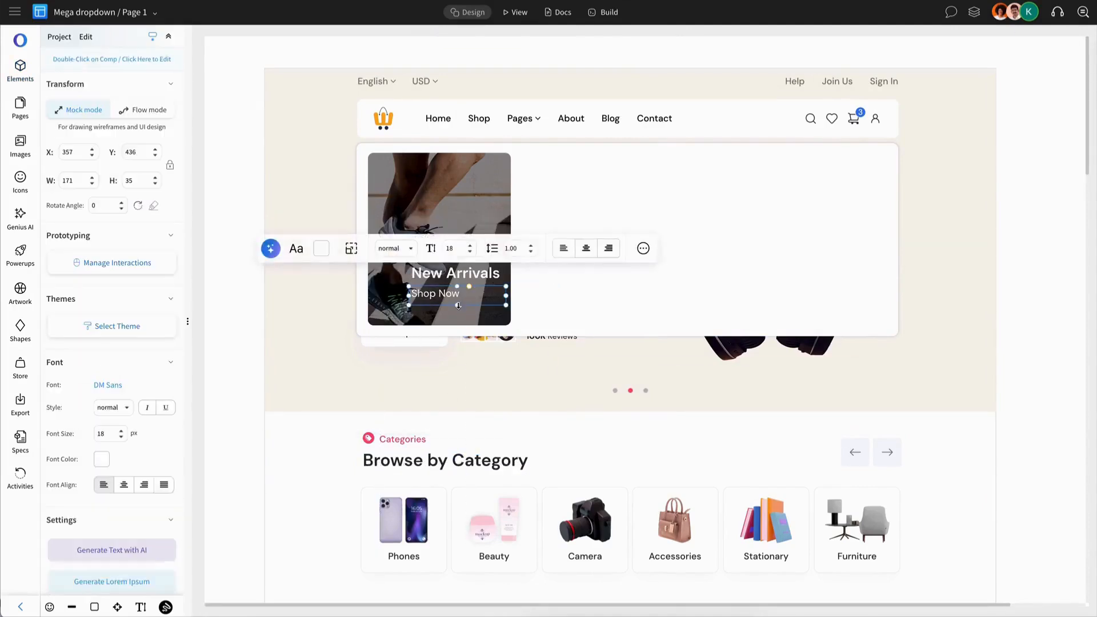
Shrink the "Shop Now" text box to 104 × 28, then group it with "New Arrivals" and shift the group slightly down
mouse_move(459, 304)
left_mouse_down()
mouse_move(482, 294)
mouse_move(469, 296)
left_mouse_up()
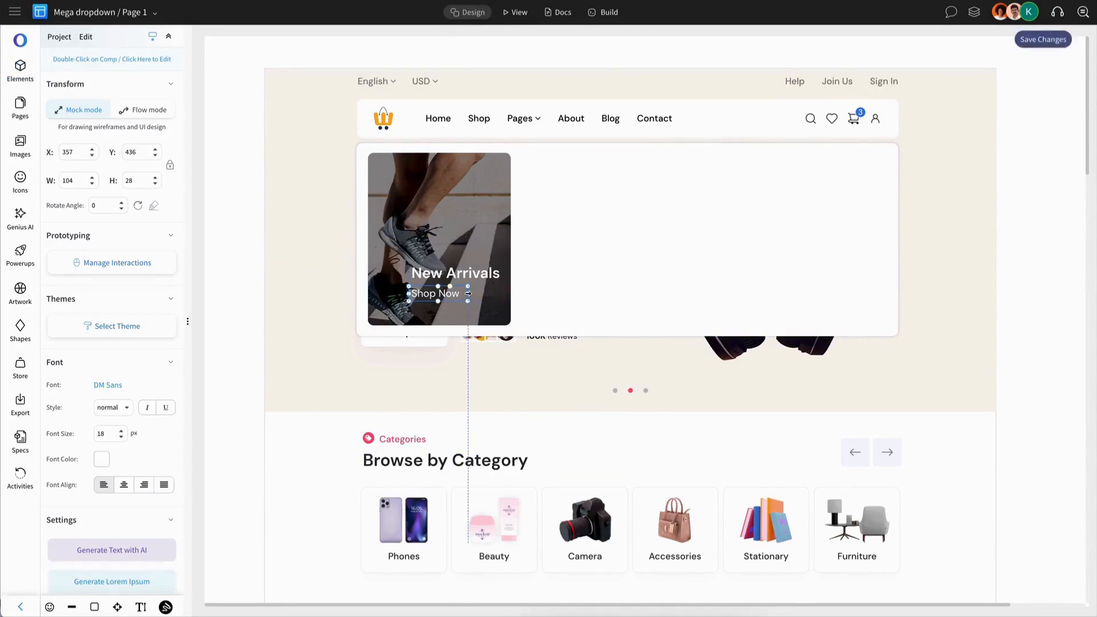
left_click(468, 272, "shift")
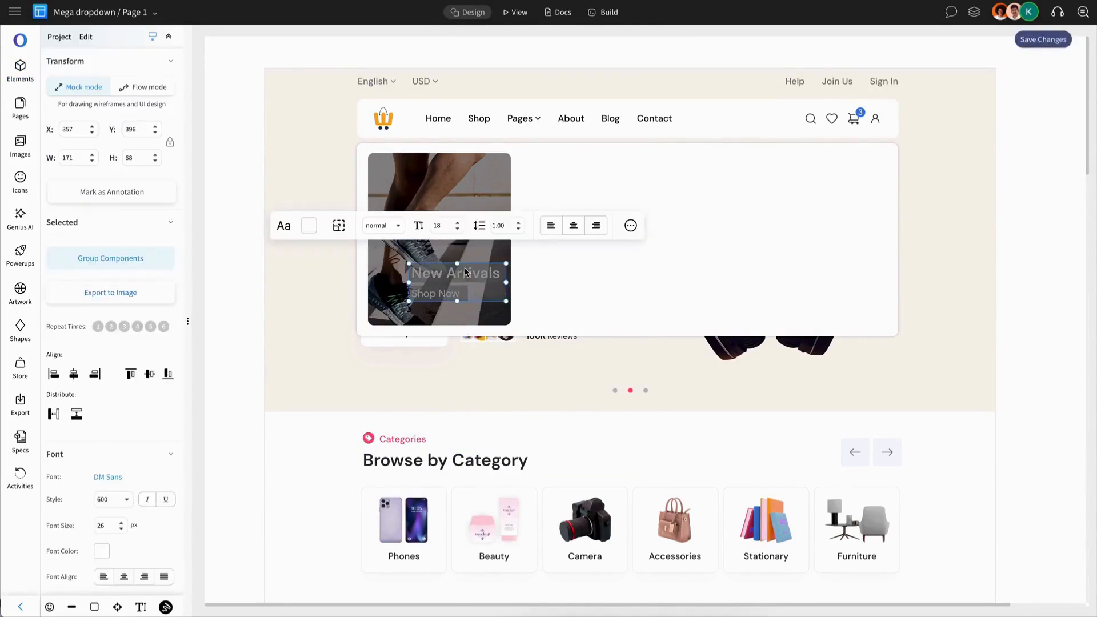
left_click(150, 258)
left_click_drag(438, 282, 438, 291)
Add the 21.png kitchen shelf image beside the shoe image and paste a translucent black overlay rectangle on it
left_click(20, 70)
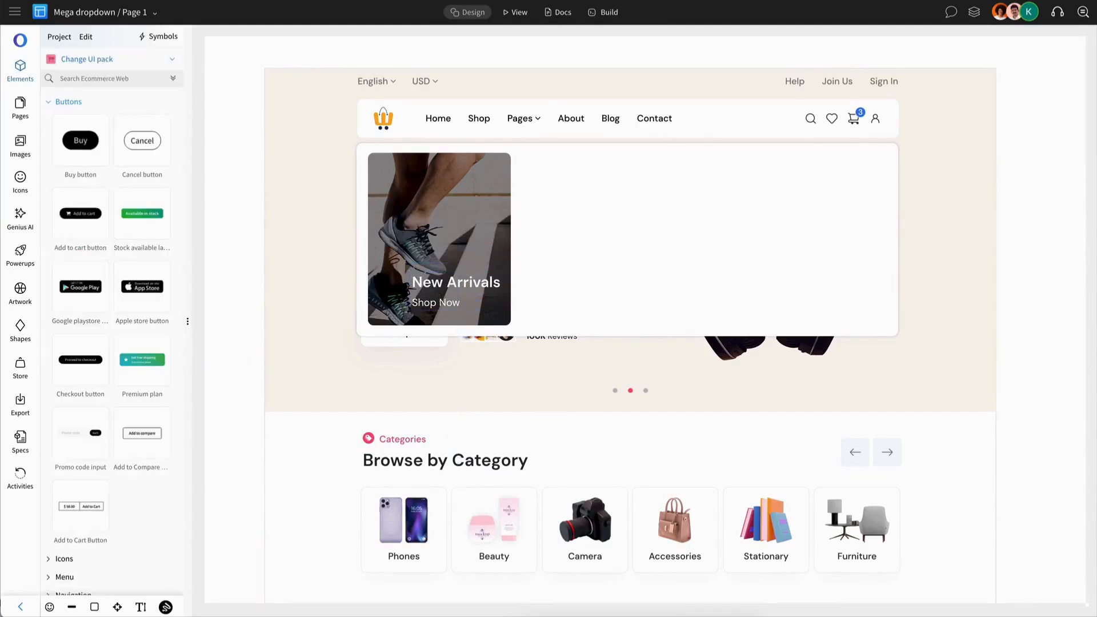
left_click(20, 144)
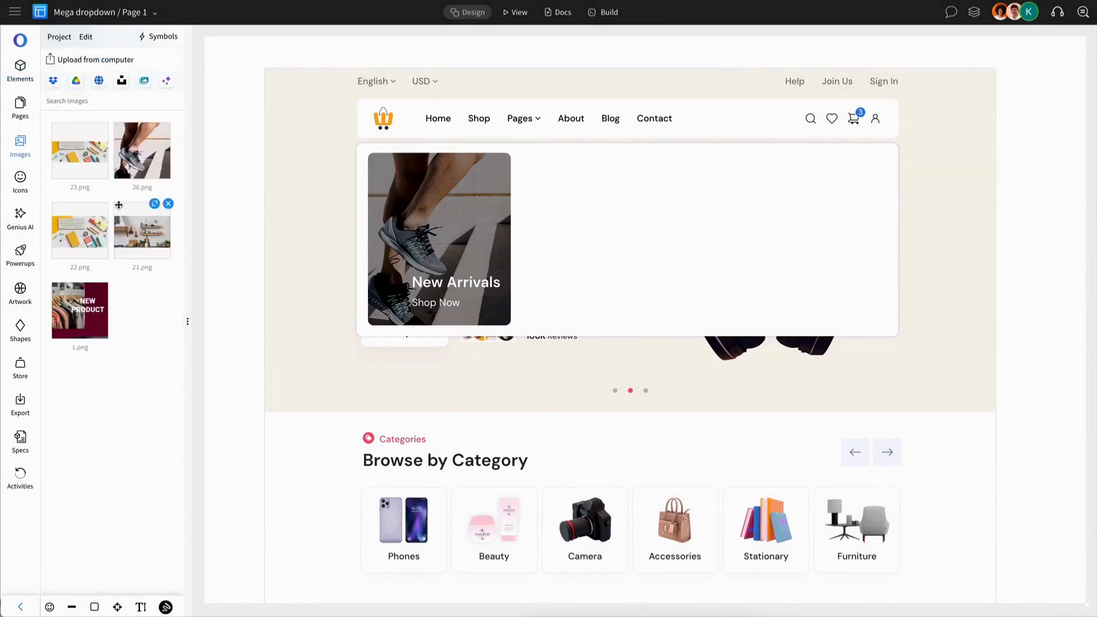
left_click_drag(119, 204, 609, 231)
key("ctrl+v")
Set the height of the overlay on the kitchen shelf image to 142 to match the image
left_click(611, 172)
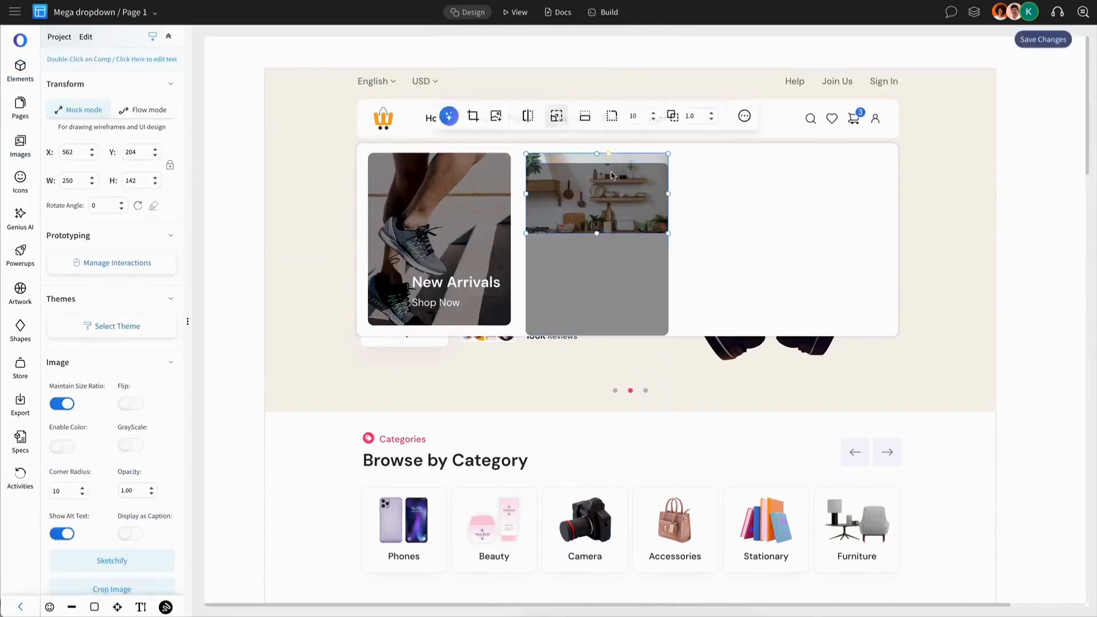
left_click(611, 217)
scroll(137, 154, "up", 10)
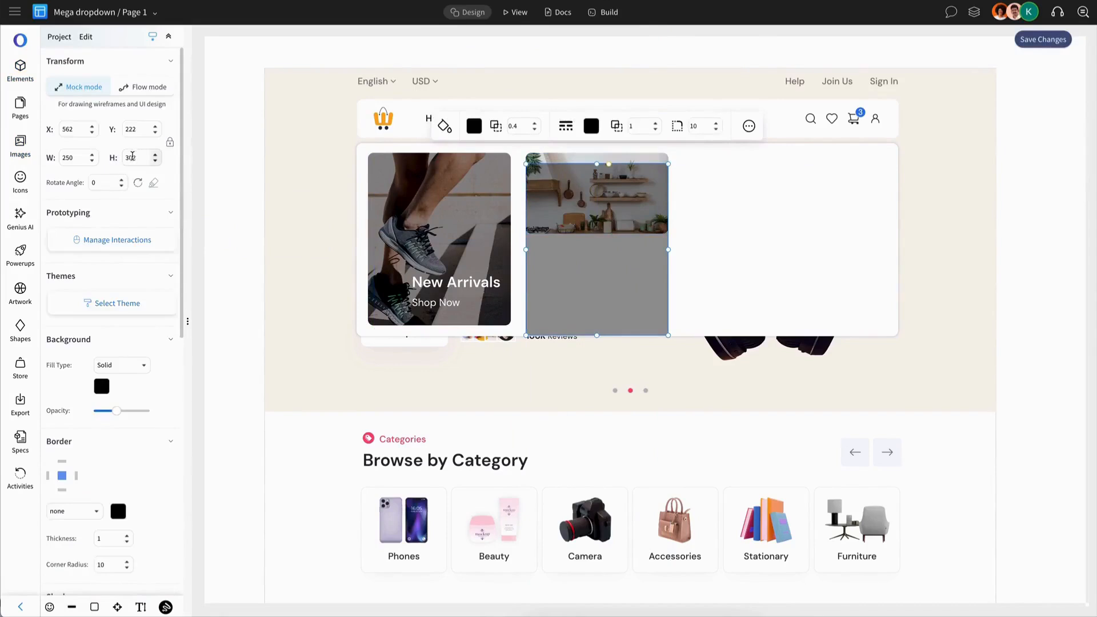
type("42")
left_click(246, 174)
Align the top edges of the overlay rectangle and the kitchen shelf image
left_click(608, 166)
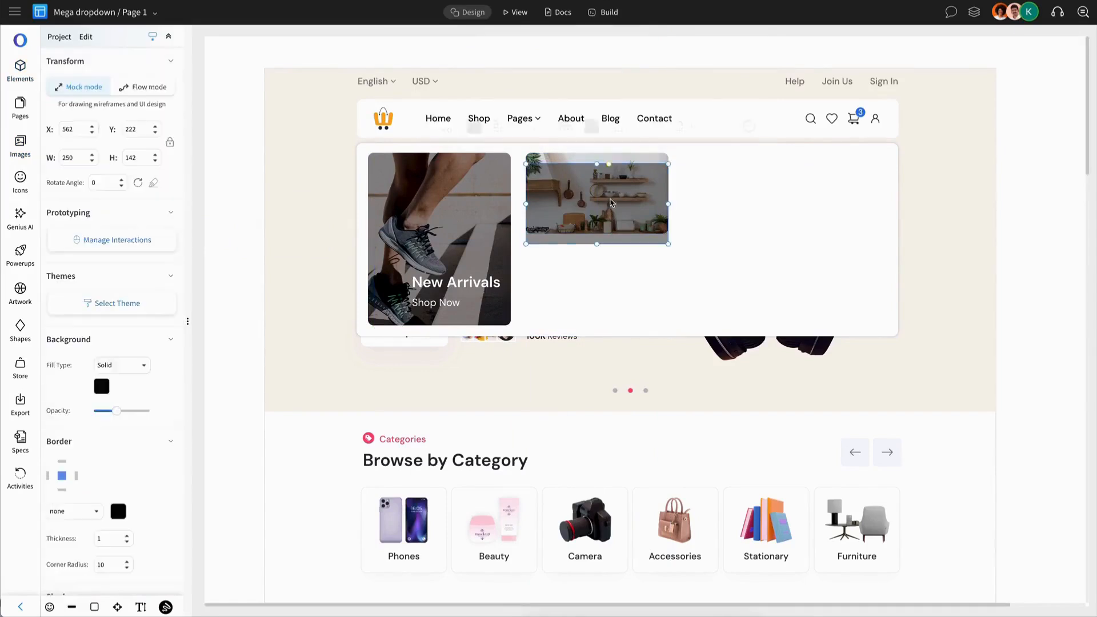
left_click(616, 161, "shift")
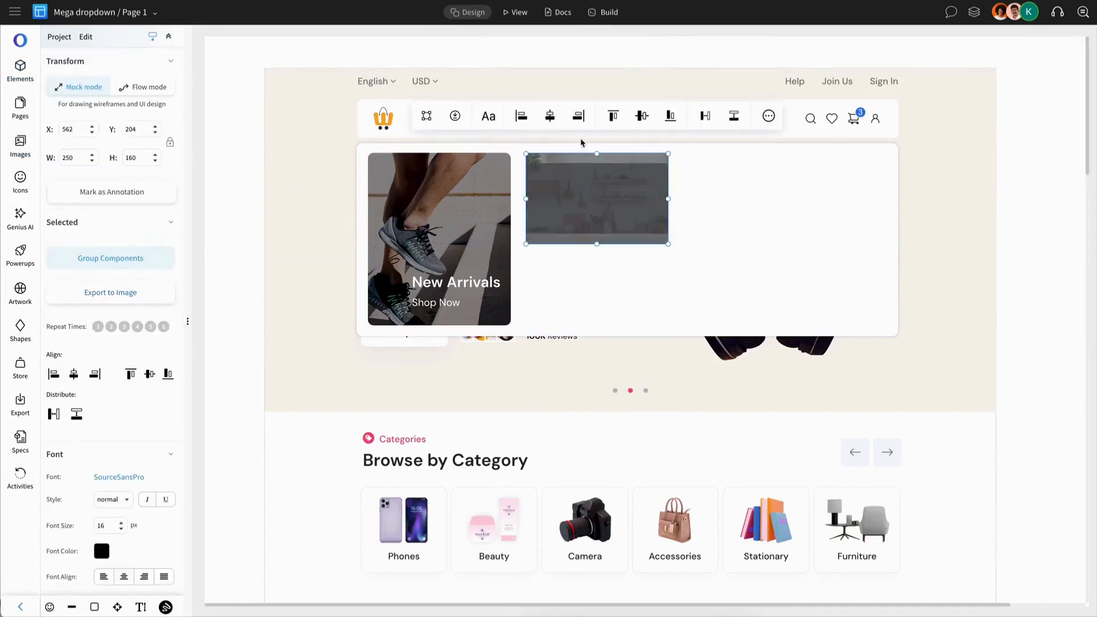
left_click(614, 116)
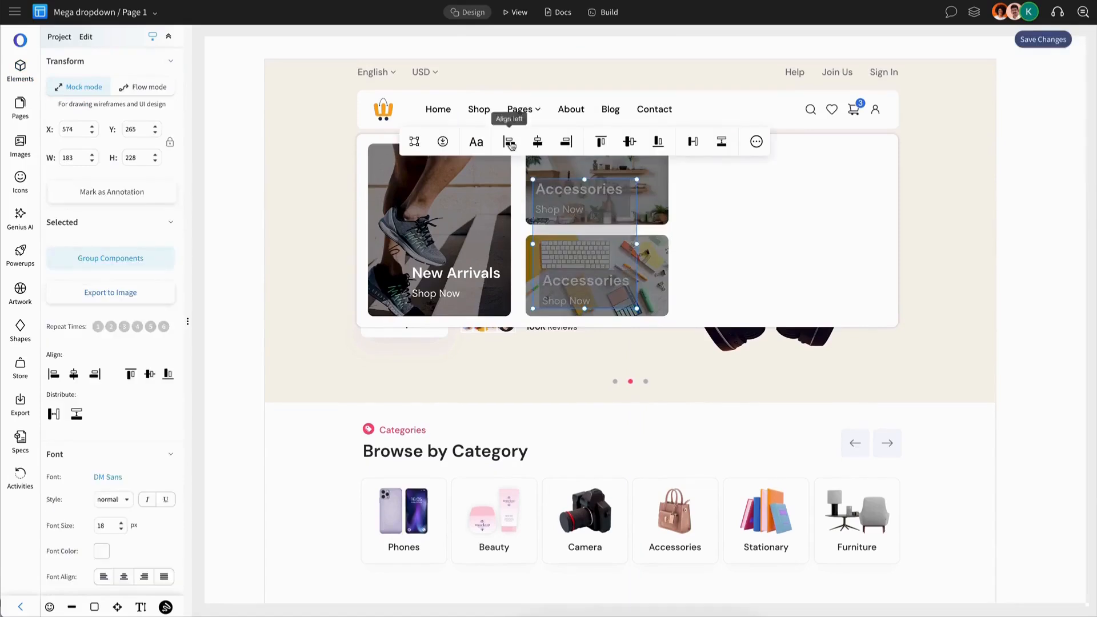
left_click(510, 142)
Change the heading on the desk supplies card to "Workspace"
left_click(579, 285)
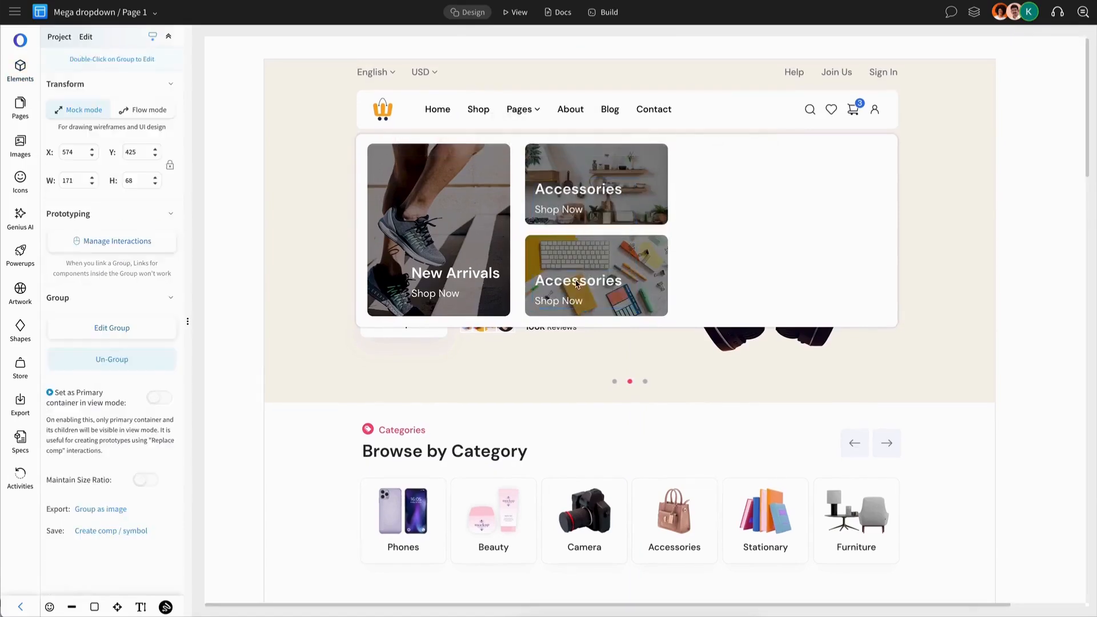
double_click(589, 285)
double_click(590, 287)
type("Wor")
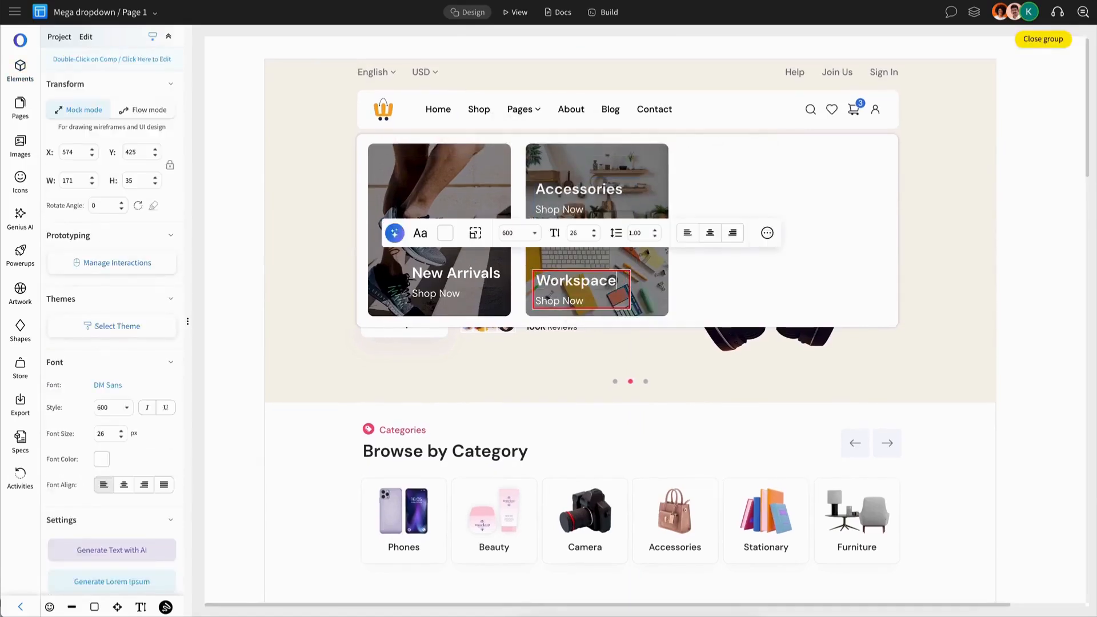
type("kspace")
key("Escape")
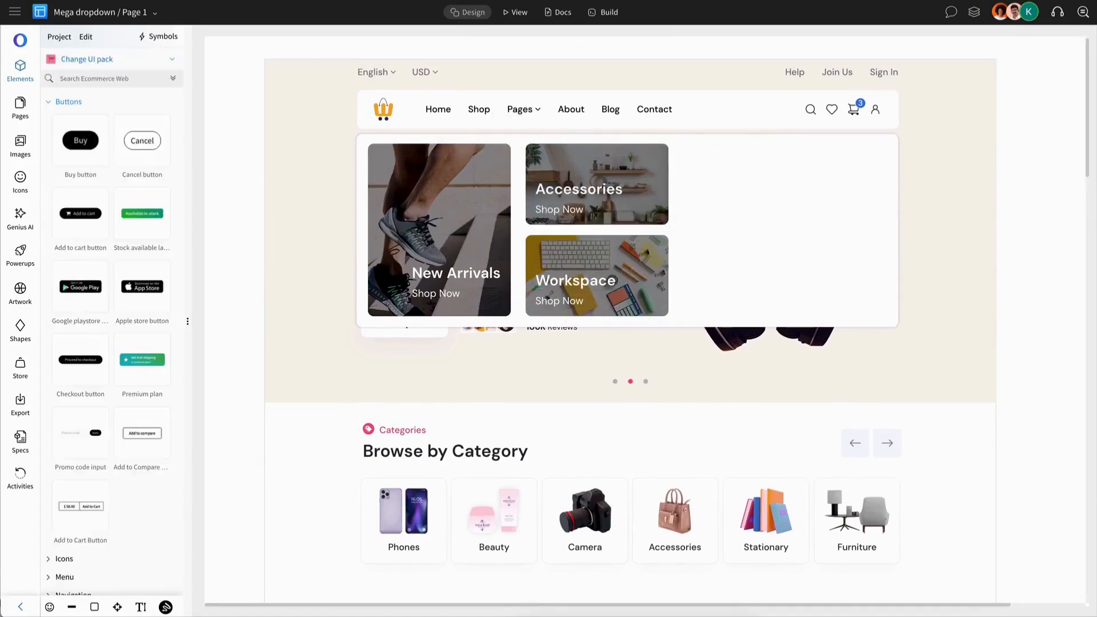
Nudge the "Shop Now" text up three times, closer to the "Workspace" heading
double_click(580, 303)
key("Up")
key("Up")
key("Up")
key("Up")
key("Escape")
Nudge the "Shop Now" text on the Accessories card up three times, closer to its heading
double_click(569, 213)
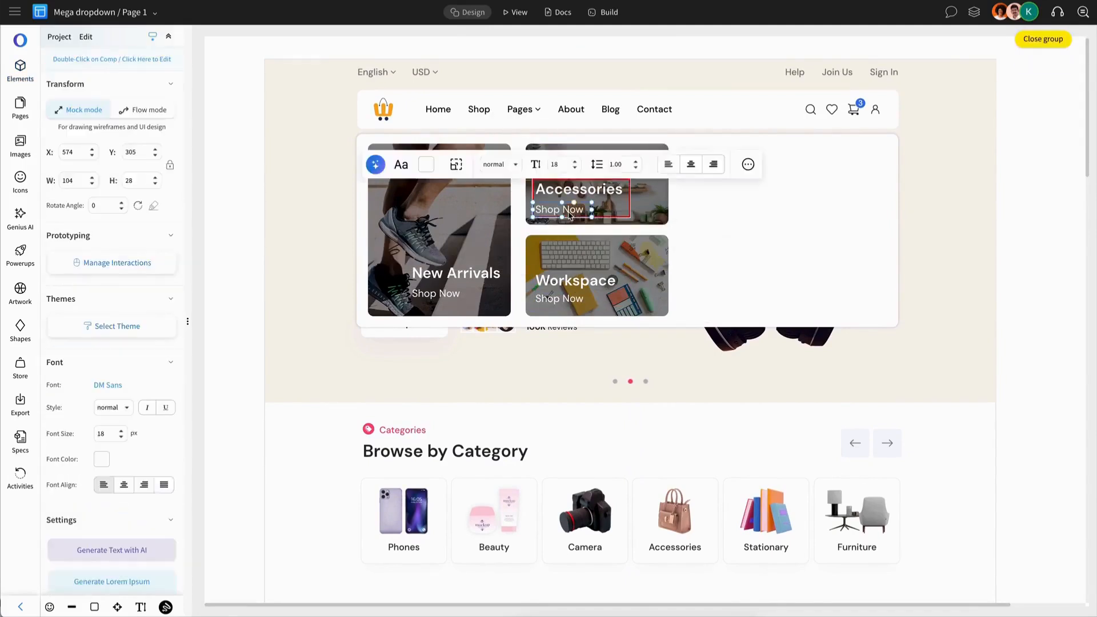
key("Up")
key("Up")
key("Up")
key("Up")
key("Up")
Nudge the "Shop Now" text on the New Arrivals card up four times, closer to its heading
double_click(457, 293)
key("Up")
key("Up")
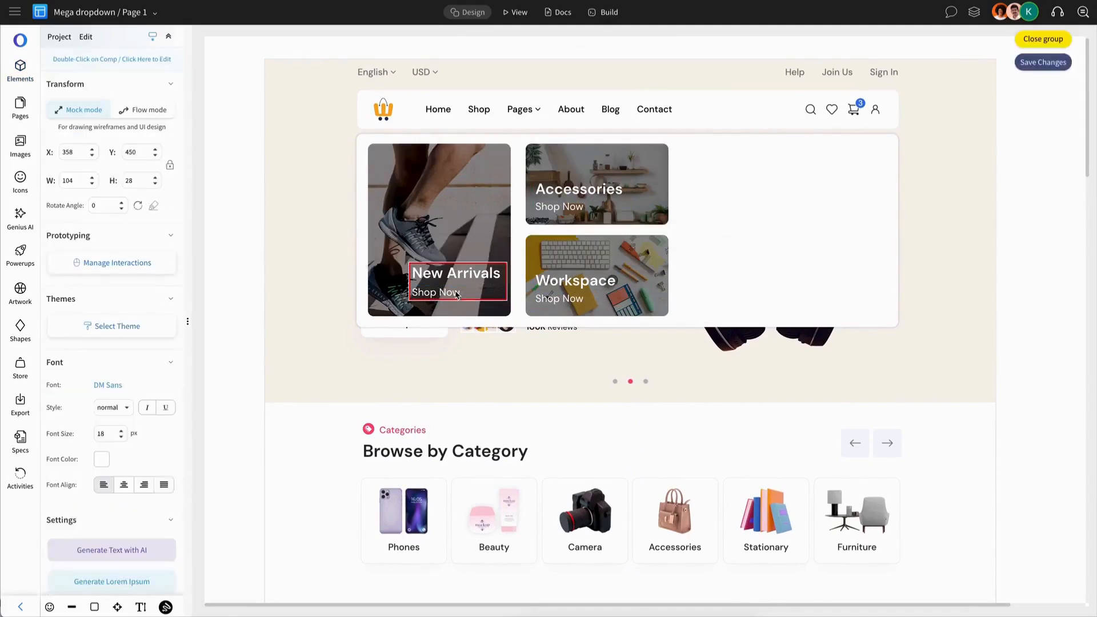
key("Up")
key("Up")
key("Escape")
Group the text with its image on each of the Workspace, Accessories and New Arrivals cards
left_click(586, 290)
left_click(613, 261, "shift")
key("ctrl+g")
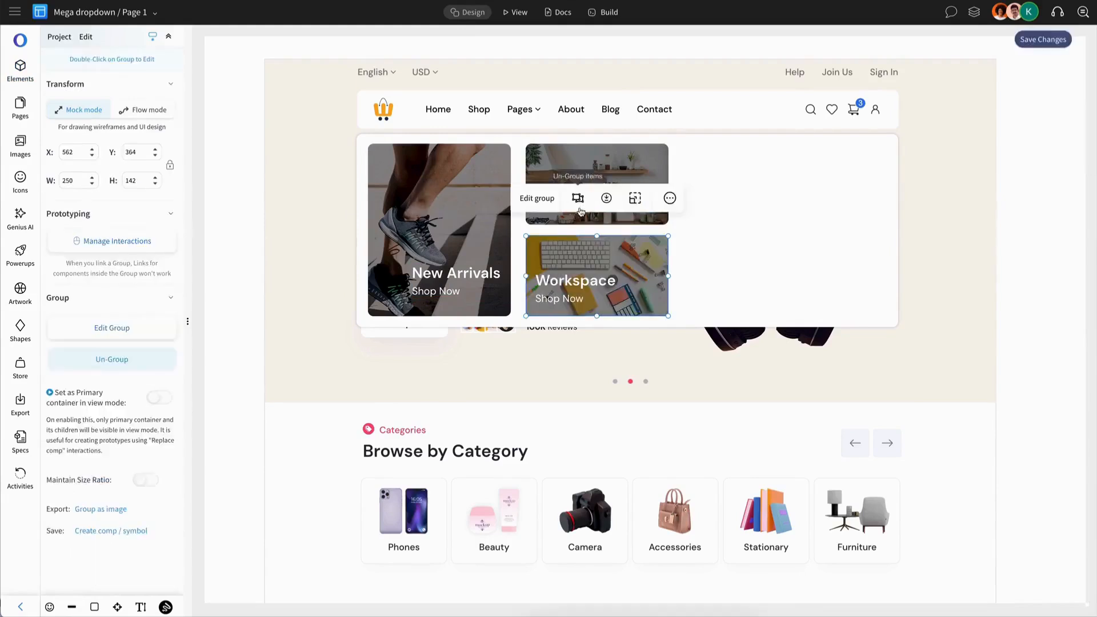
left_click(587, 197)
left_click(613, 169, "shift")
key("ctrl+g")
left_click(456, 282)
left_click(444, 234, "shift")
key("ctrl+g")
key("Escape")
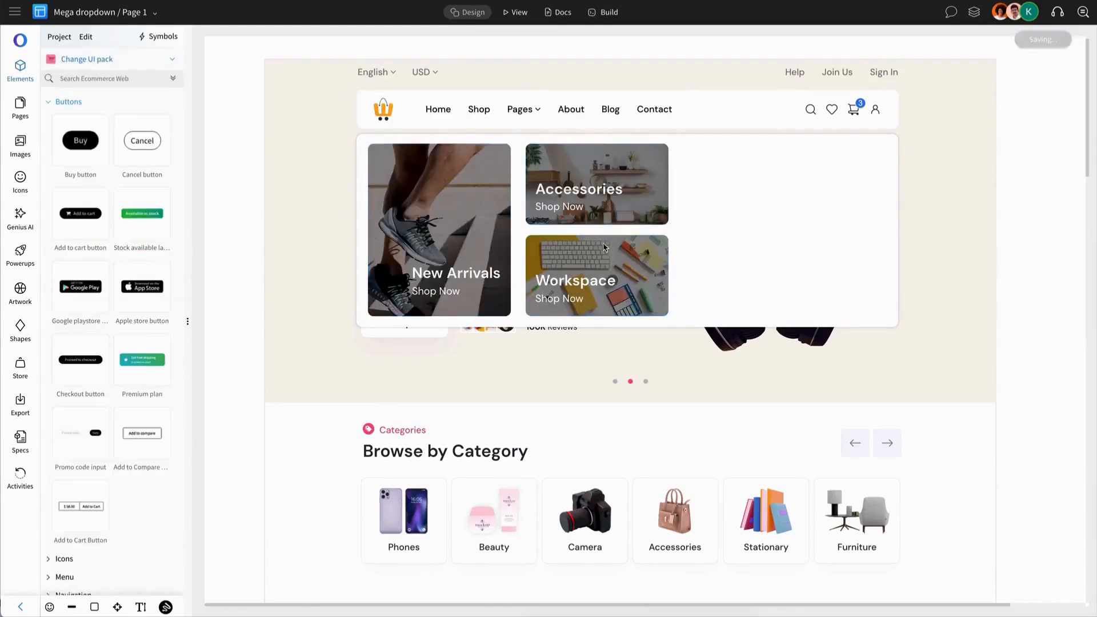
Move the Accessories and Workspace cards together closer to the New Arrivals card, to X 555
scroll(605, 248, "up", 1)
left_click(595, 205)
left_click(612, 281, "shift")
left_click_drag(612, 283, 608, 282)
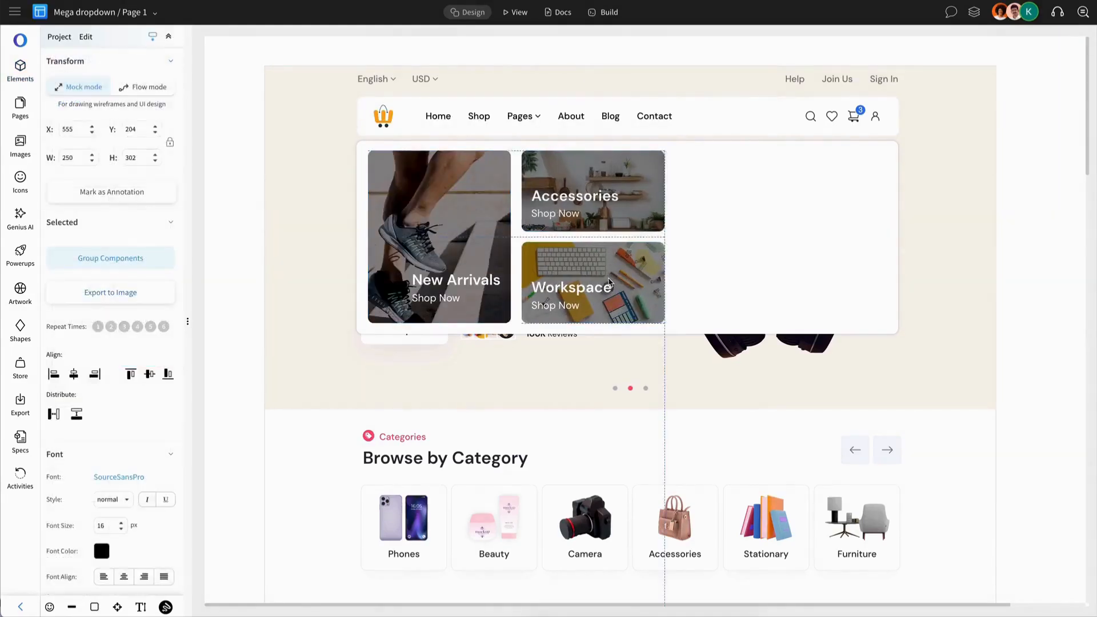
key("Escape")
Insert a List menu element and place it beside the Accessories card, near the dropdown panel's upper edge
left_click(82, 103)
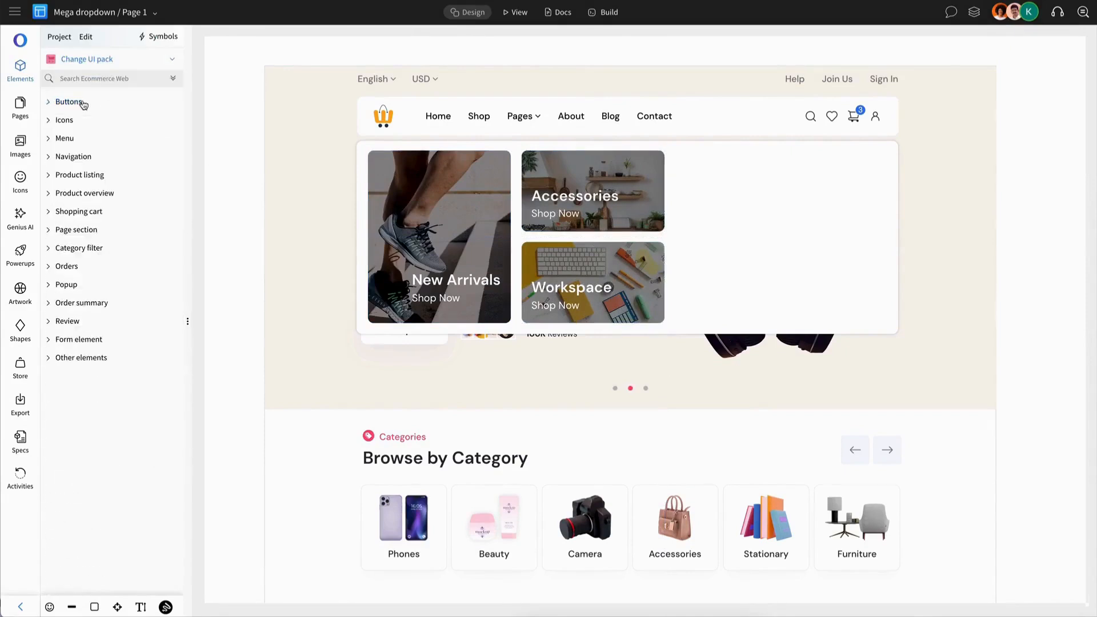
left_click(64, 138)
left_click_drag(83, 163, 715, 190)
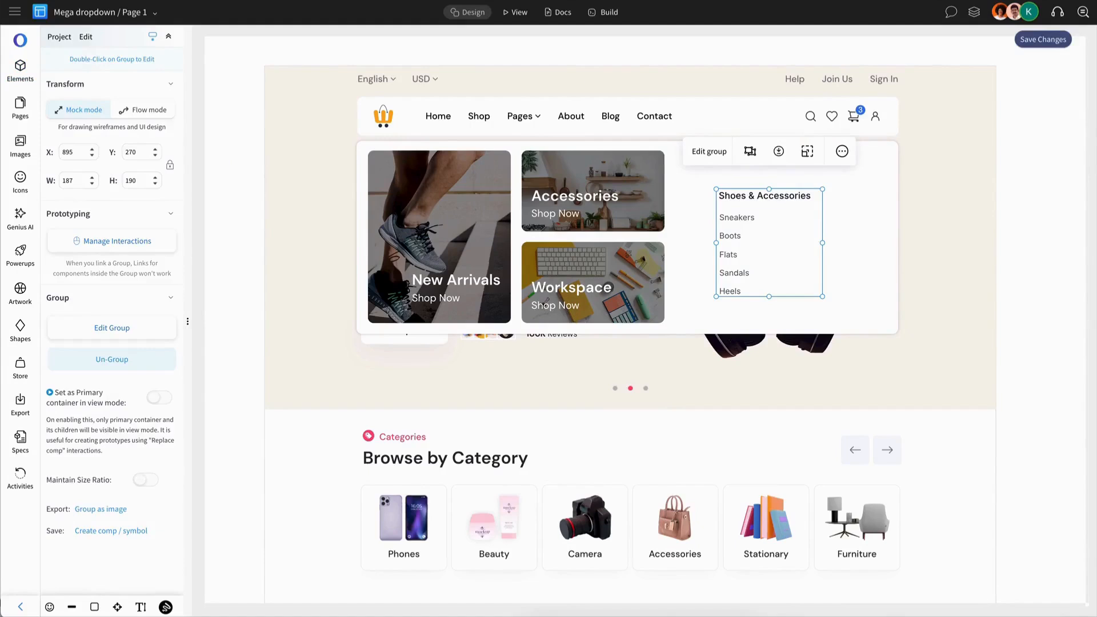
left_click_drag(767, 200, 724, 165)
key("Escape")
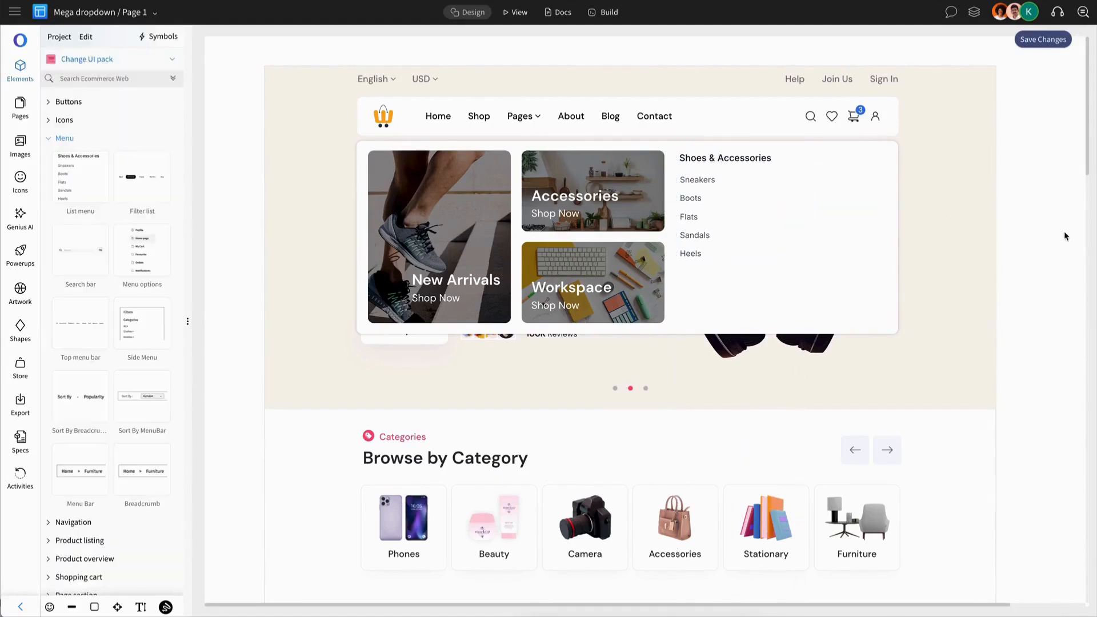
Place a copy of the Shoes & Accessories list directly below the original and change its heading to "Brands"
key("ctrl+v")
left_click_drag(731, 210, 702, 298)
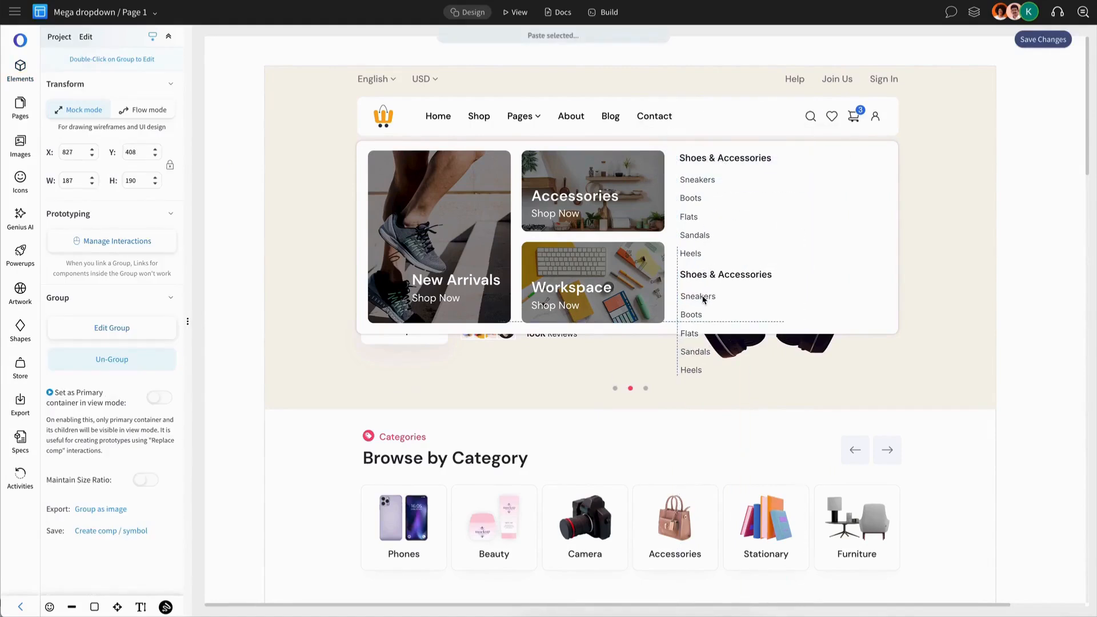
double_click(735, 277)
double_click(735, 278)
type("Brands")
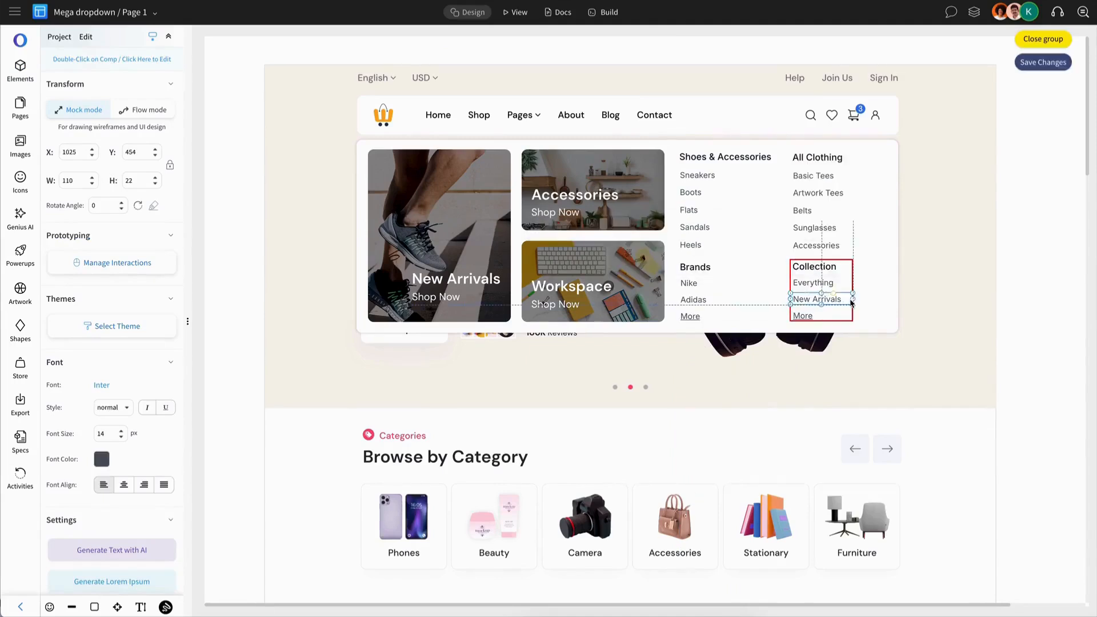
Move the All Clothing and Collection lists together slightly farther from the Shoes & Accessories and Brands lists
key("Escape")
left_click(828, 160)
left_click(825, 266, "shift")
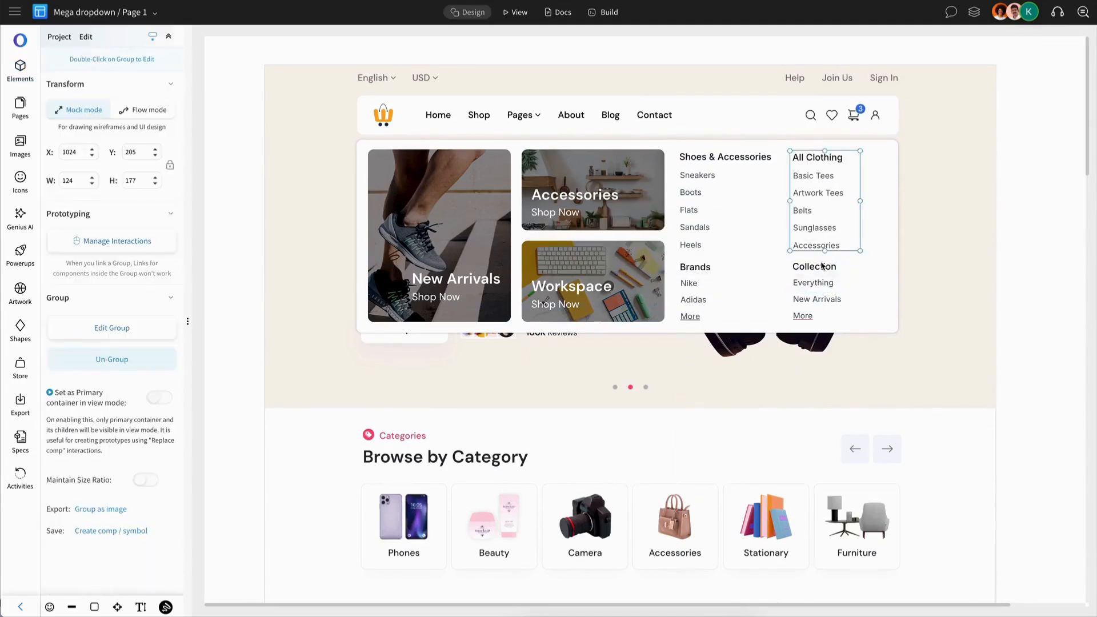
left_click_drag(819, 223, 823, 223)
key("Escape")
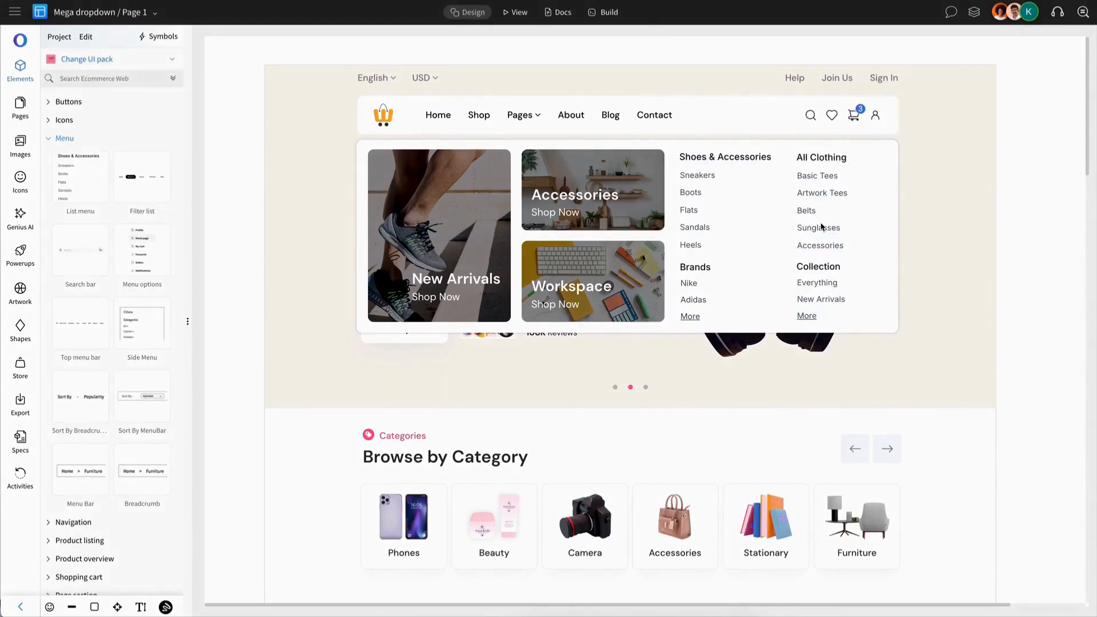
left_click_drag(676, 207, 771, 216)
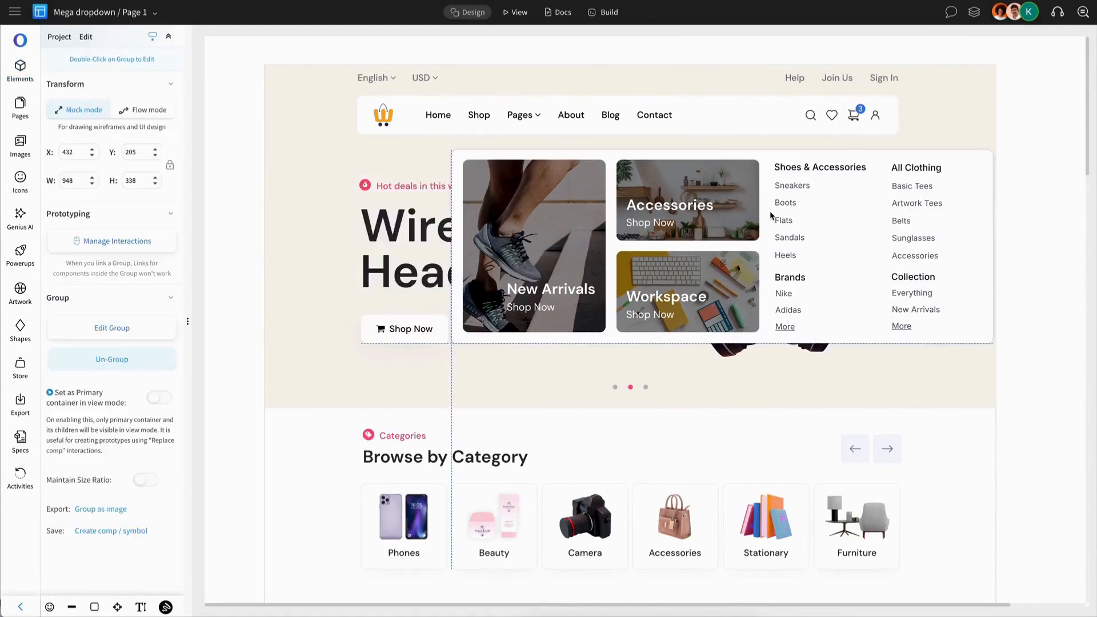
key("ctrl+z")
left_click(926, 55)
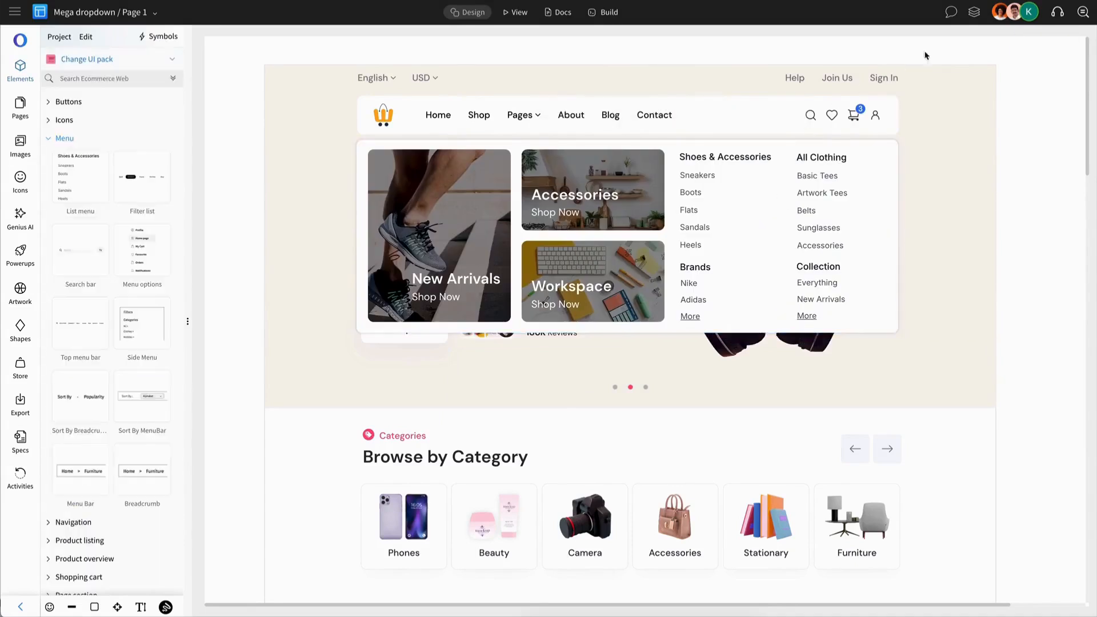
Rename the dropdown panel's group layer to "Mega dropdown"
left_click(974, 12)
left_click(974, 81)
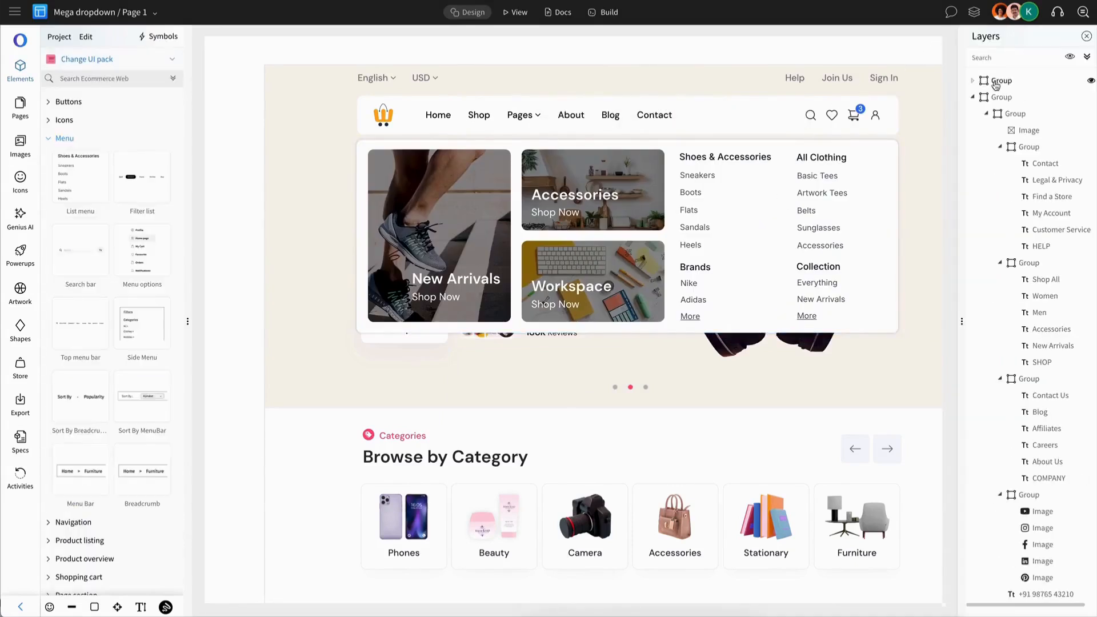
left_click(1002, 81)
double_click(1003, 81)
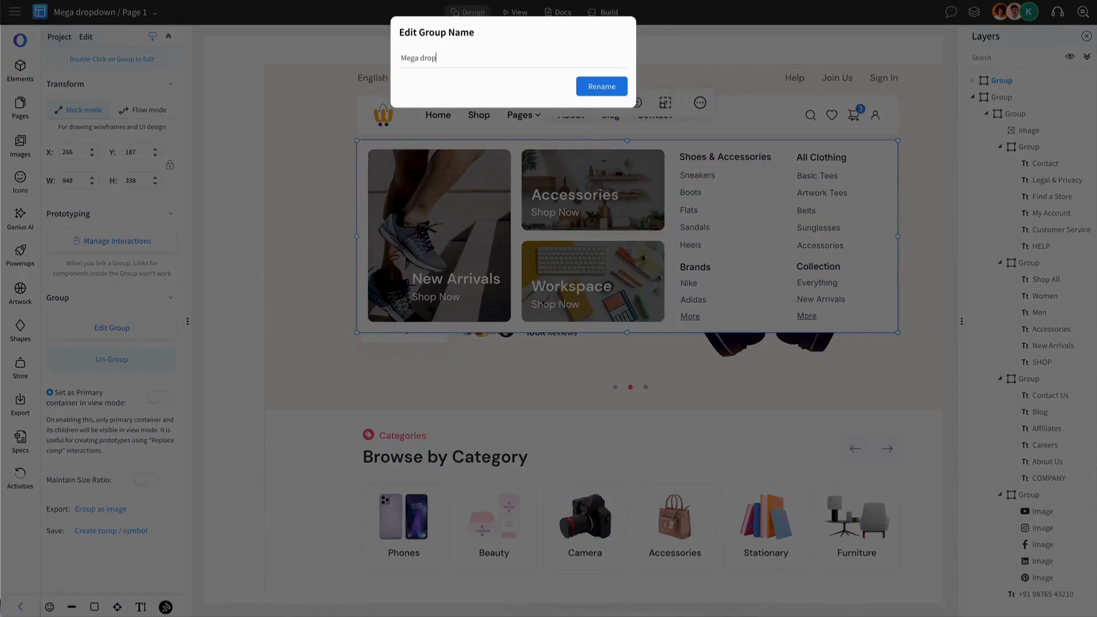
type("Mega dropdown")
key("Return")
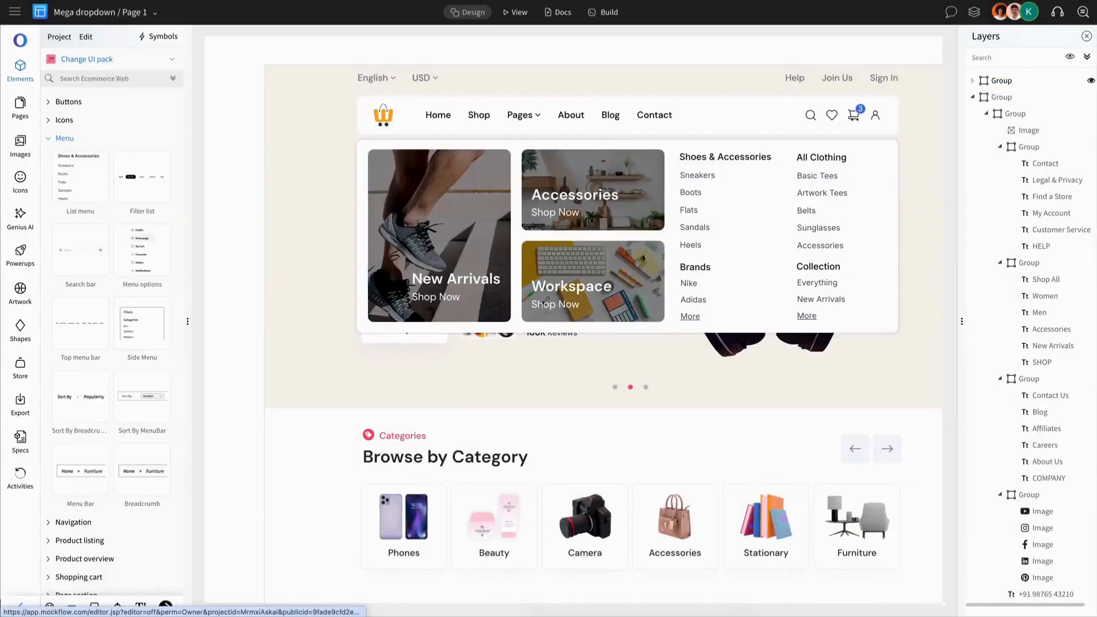
left_click(1010, 86)
double_click(1011, 86)
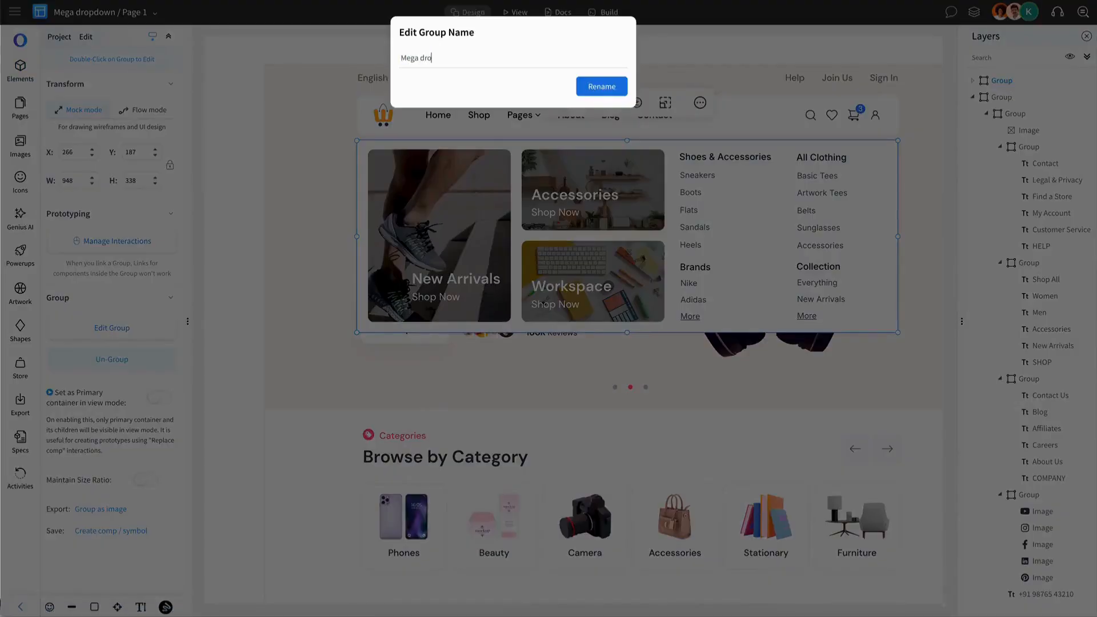
type("Mega dropdown")
key("Return")
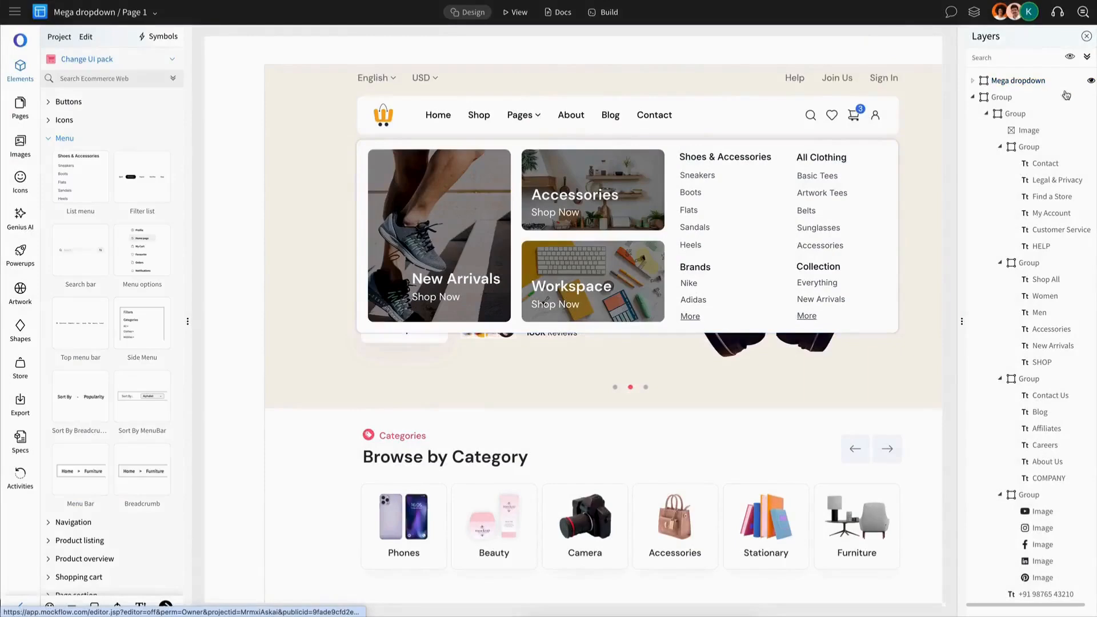
Give the navigation menu a mouse-click interaction that toggles the visibility of the Mega dropdown group
double_click(530, 113)
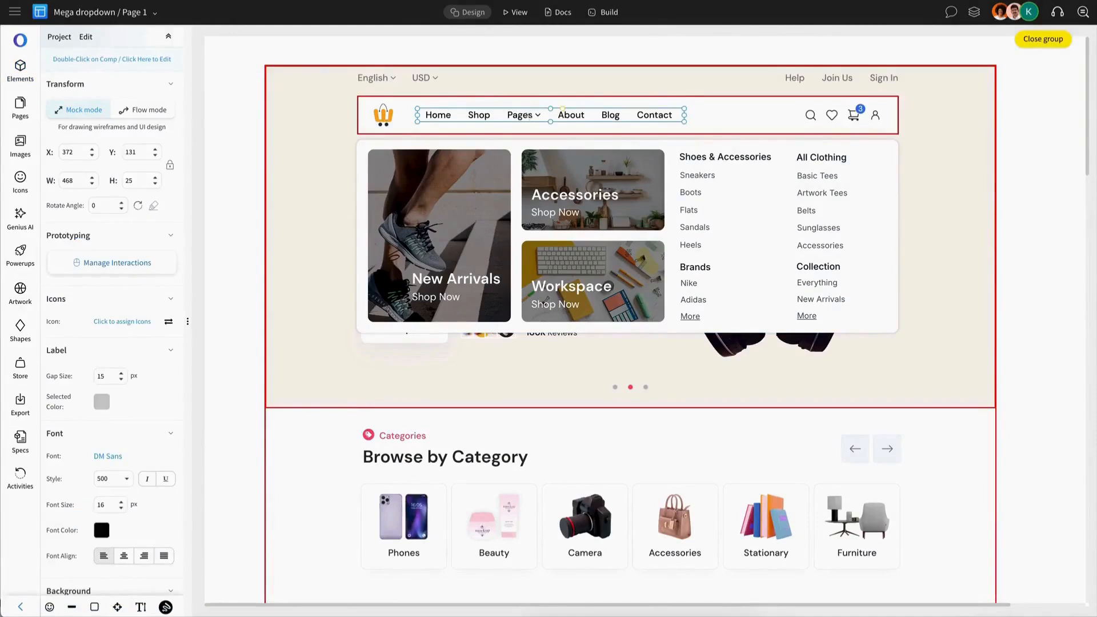
left_click(117, 263)
left_click(330, 142)
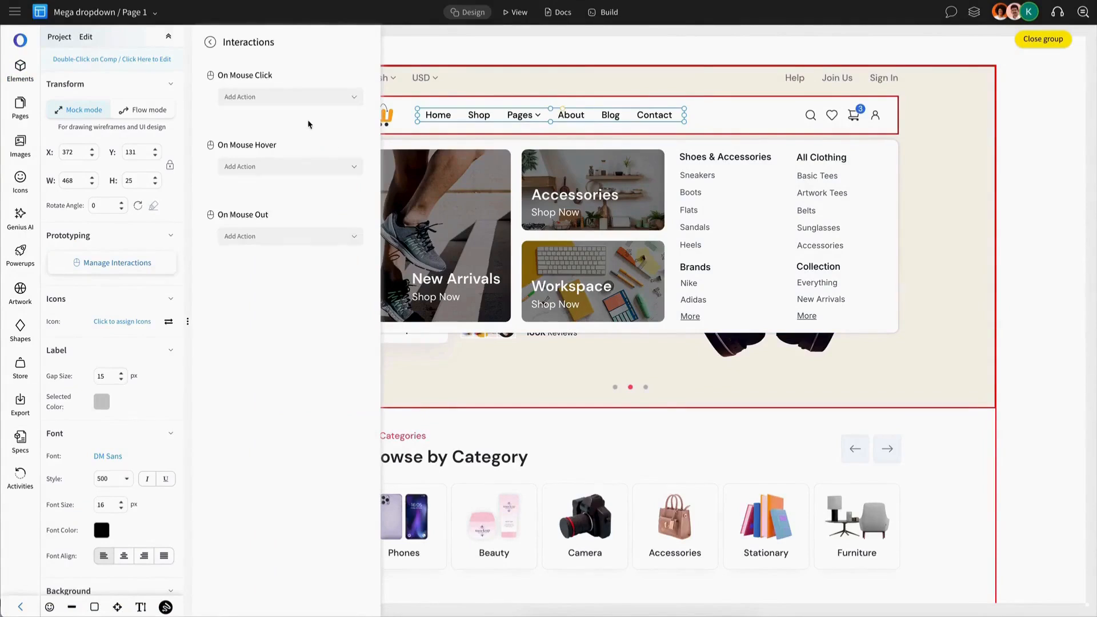
left_click(309, 104)
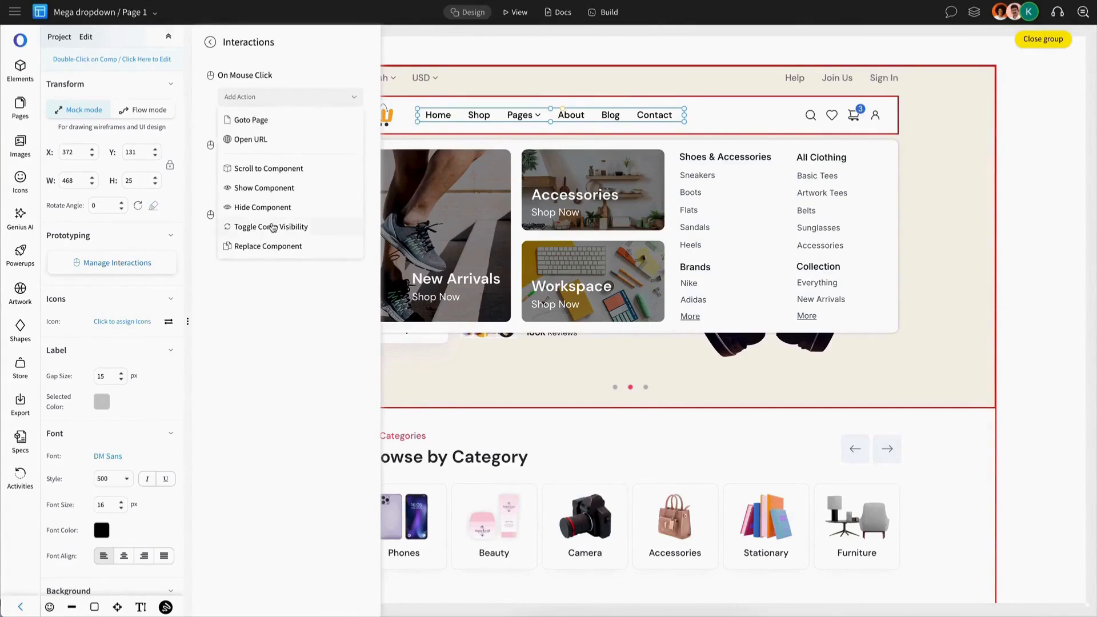
left_click(273, 227)
left_click(272, 84)
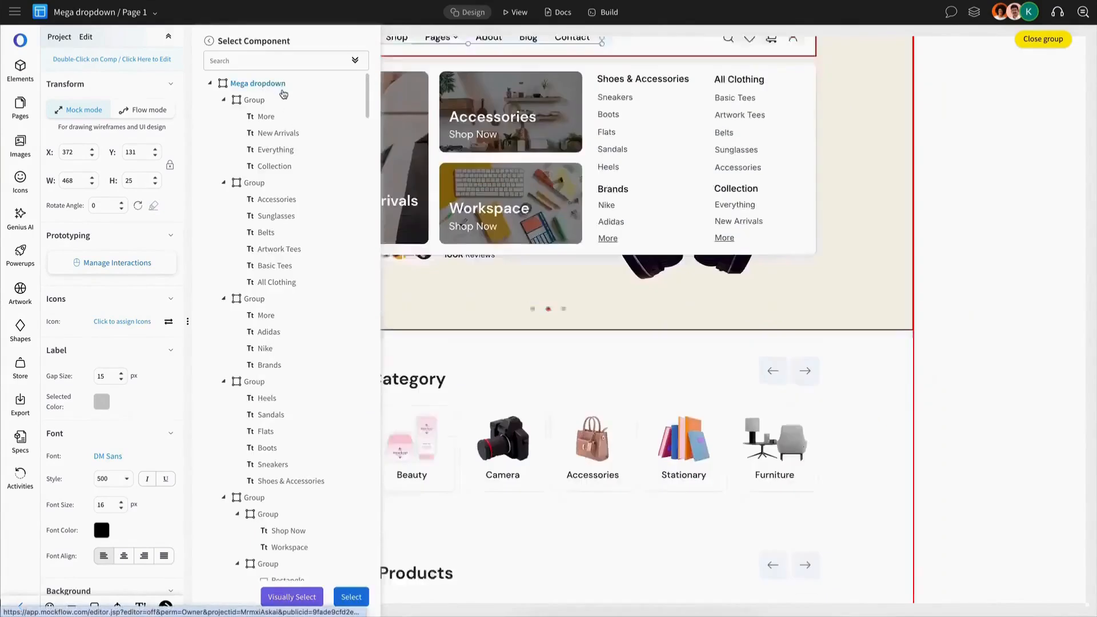
left_click(351, 597)
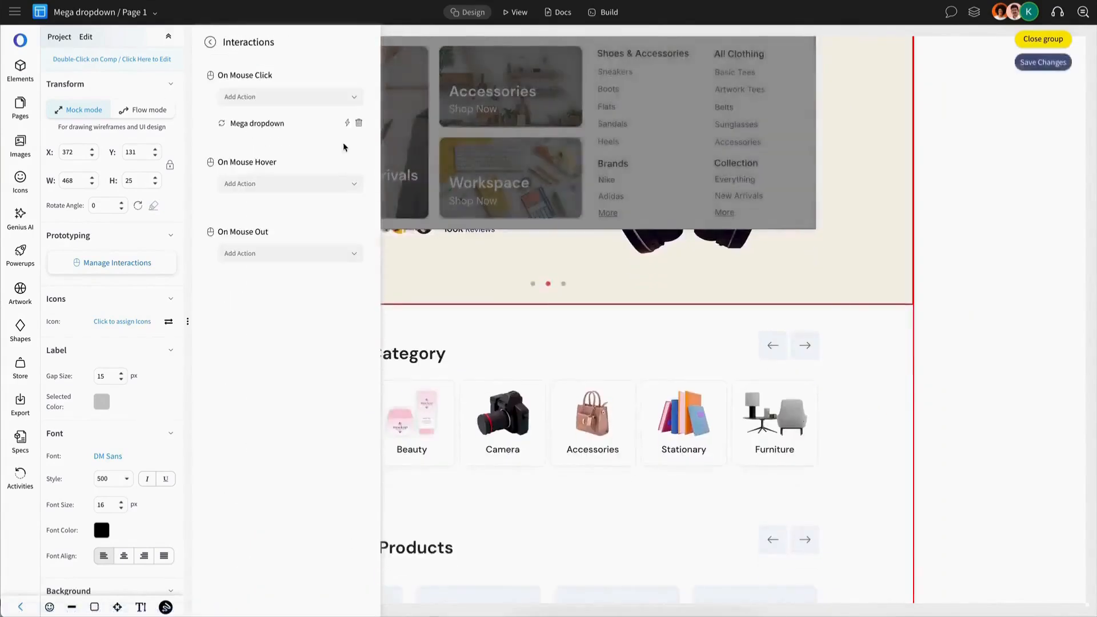
Apply the RollIn Down animation to the Mega dropdown toggle interaction and close the group being edited
left_click(347, 123)
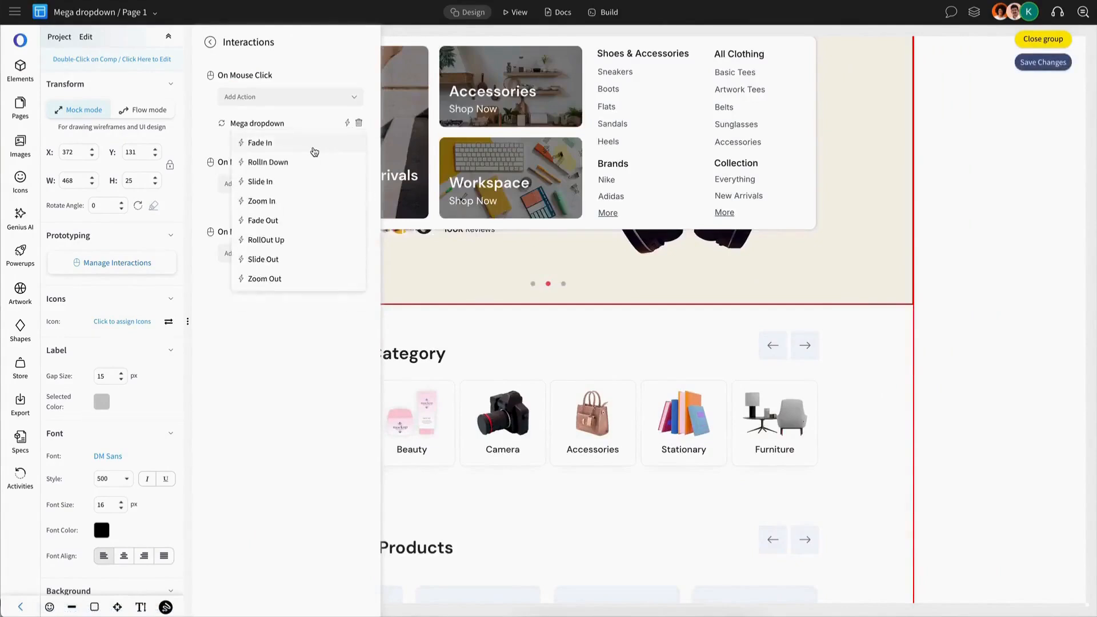
left_click(306, 163)
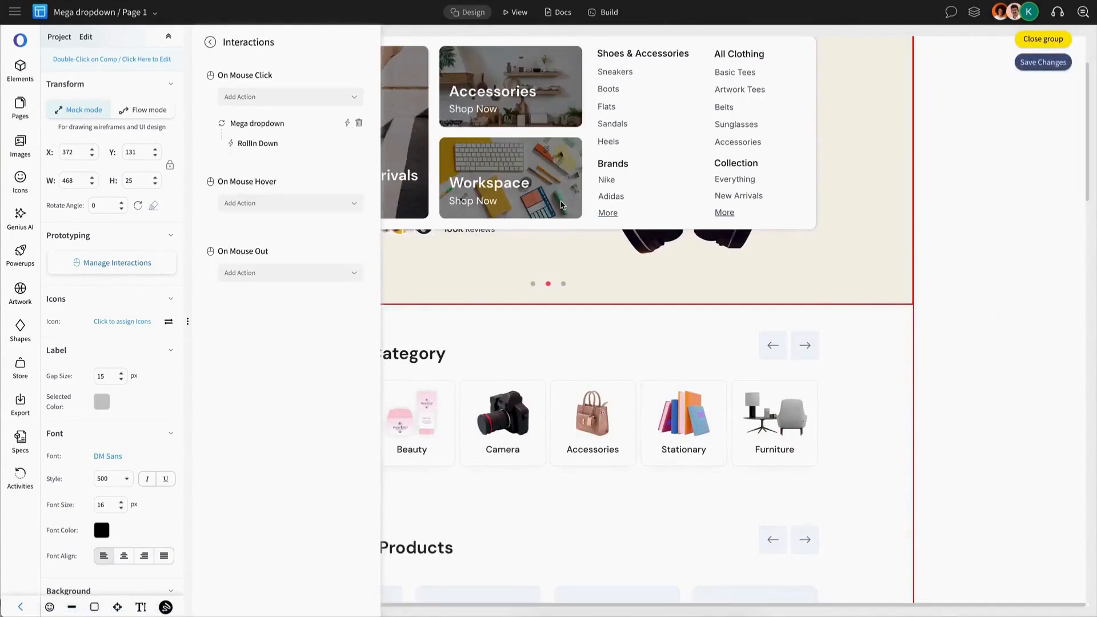
left_click(1044, 39)
scroll(735, 207, "left", 1)
scroll(734, 207, "up", 2)
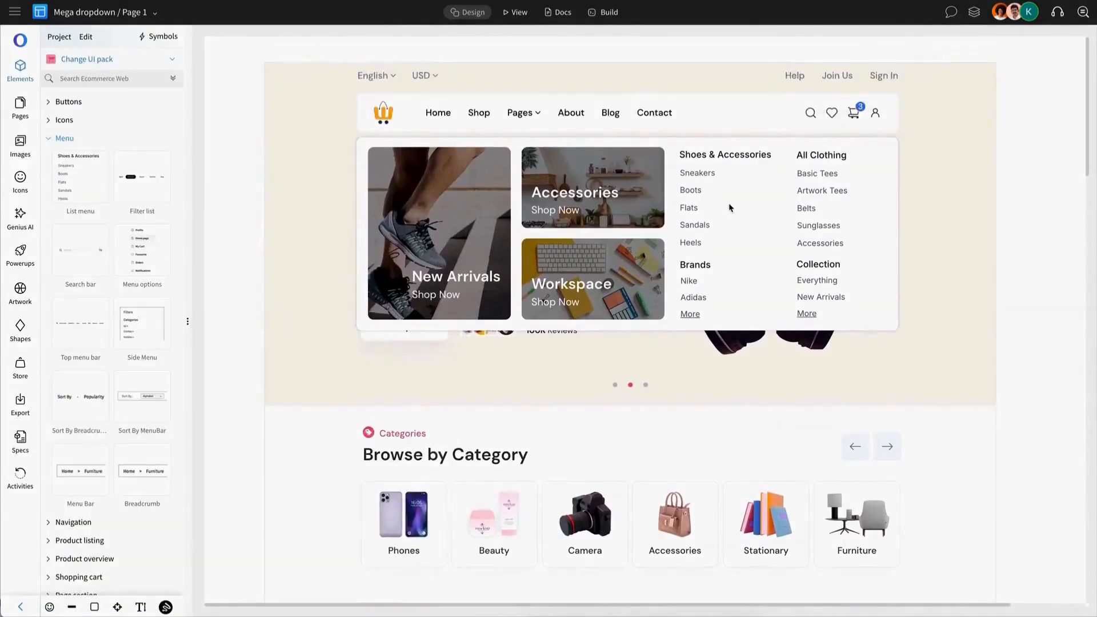
Set the homepage group as the primary container in view mode and save the changes
left_click(731, 207)
left_click(480, 82)
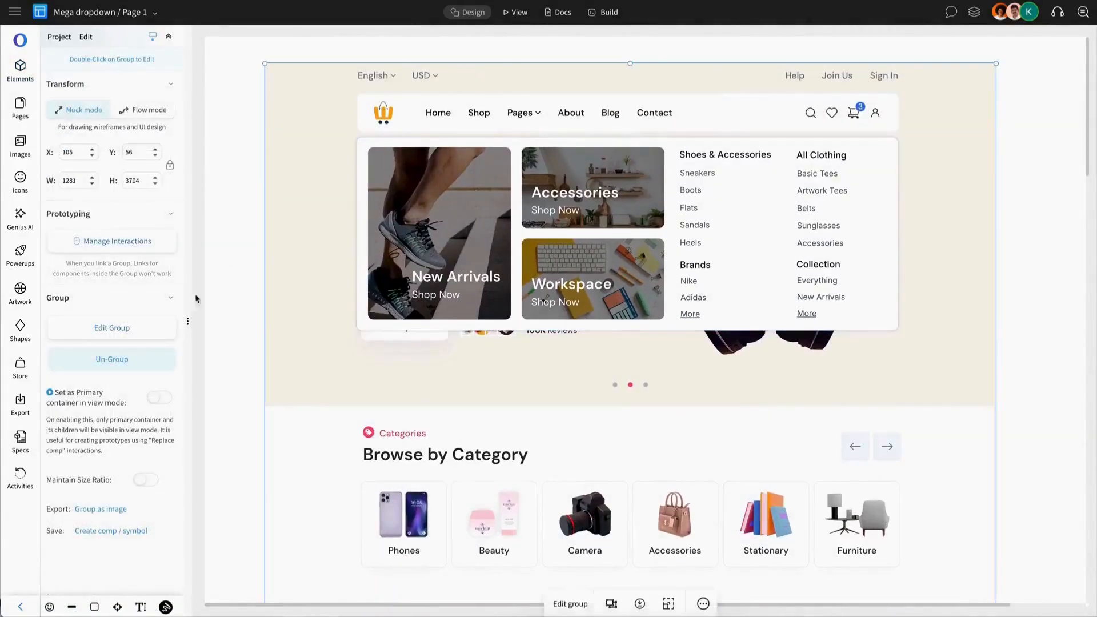
left_click(169, 402)
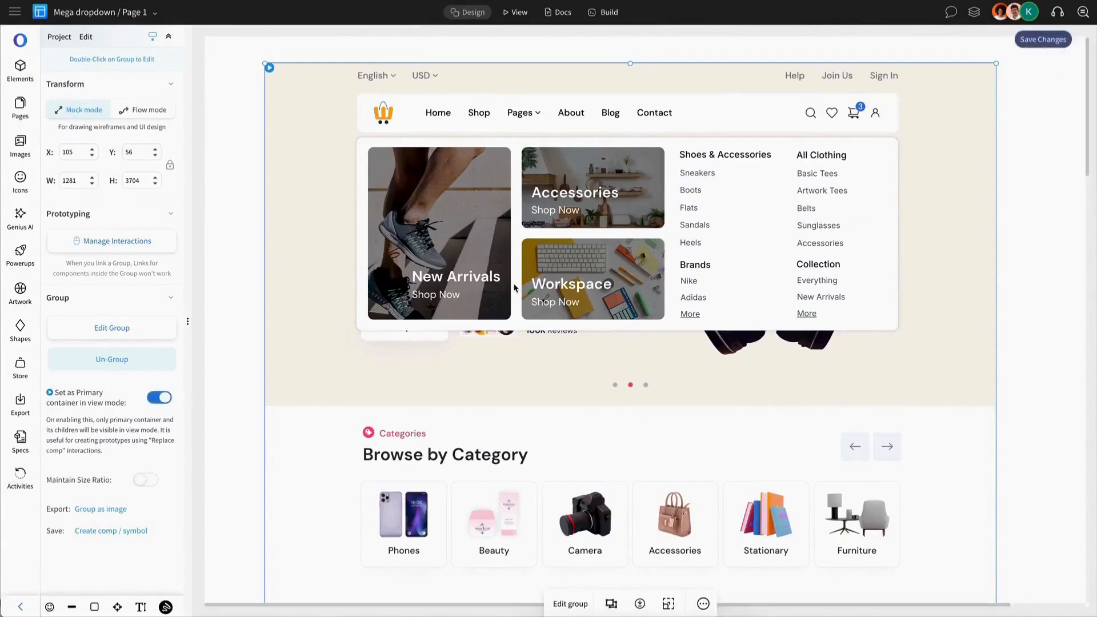
left_click(1046, 39)
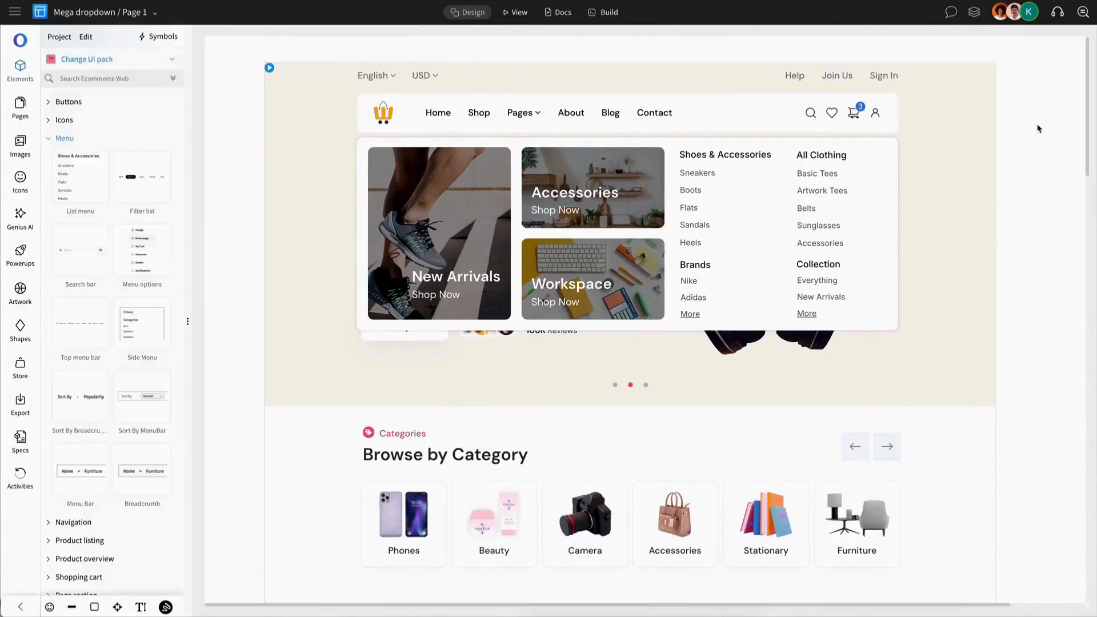
Preview the prototype in view mode and test opening and closing the mega dropdown repeatedly from the Pages menu item
left_click(519, 19)
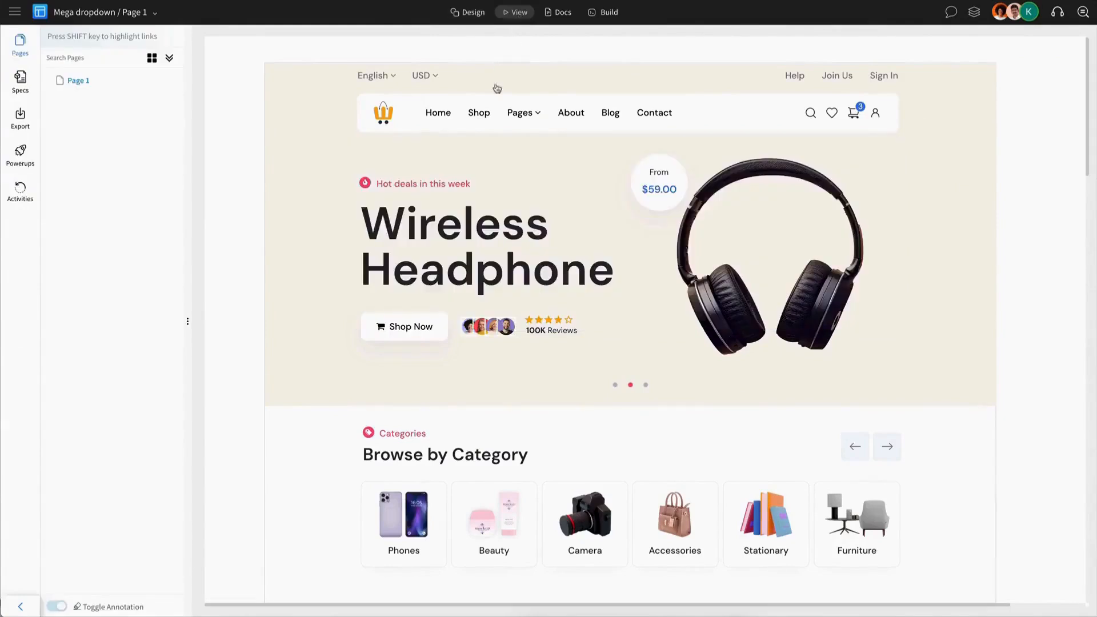
left_click(532, 116)
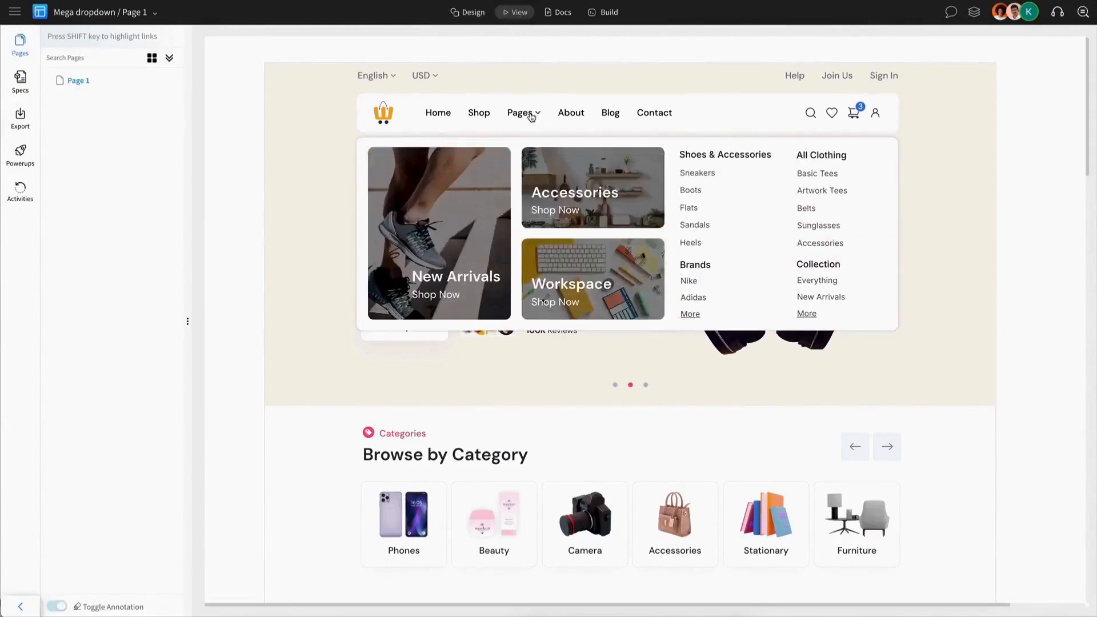
left_click(532, 116)
left_click(532, 116)
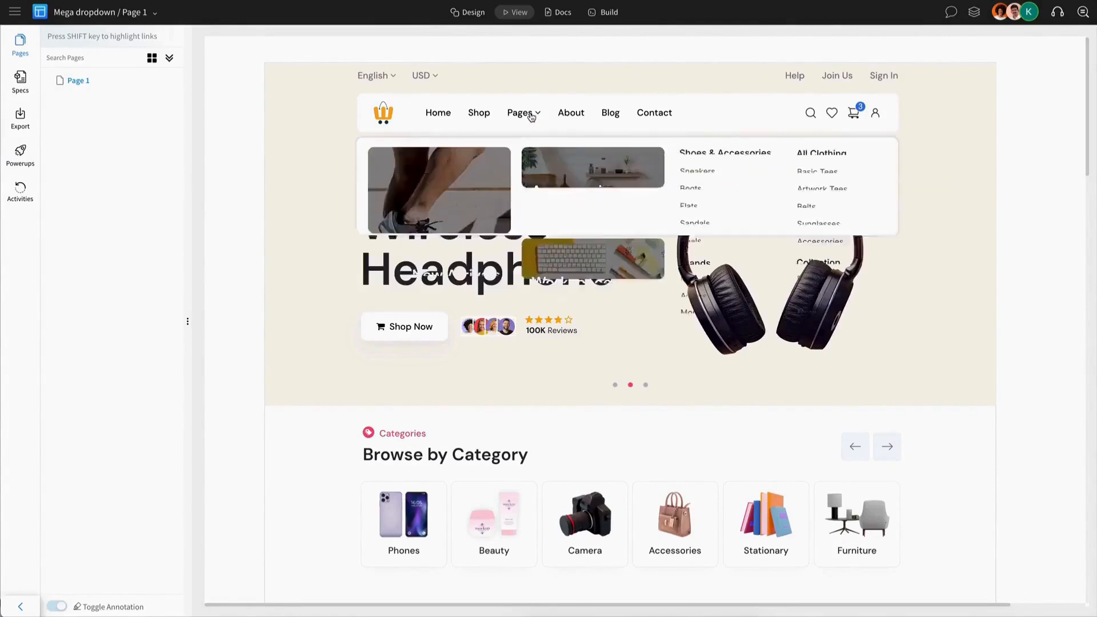
left_click(532, 116)
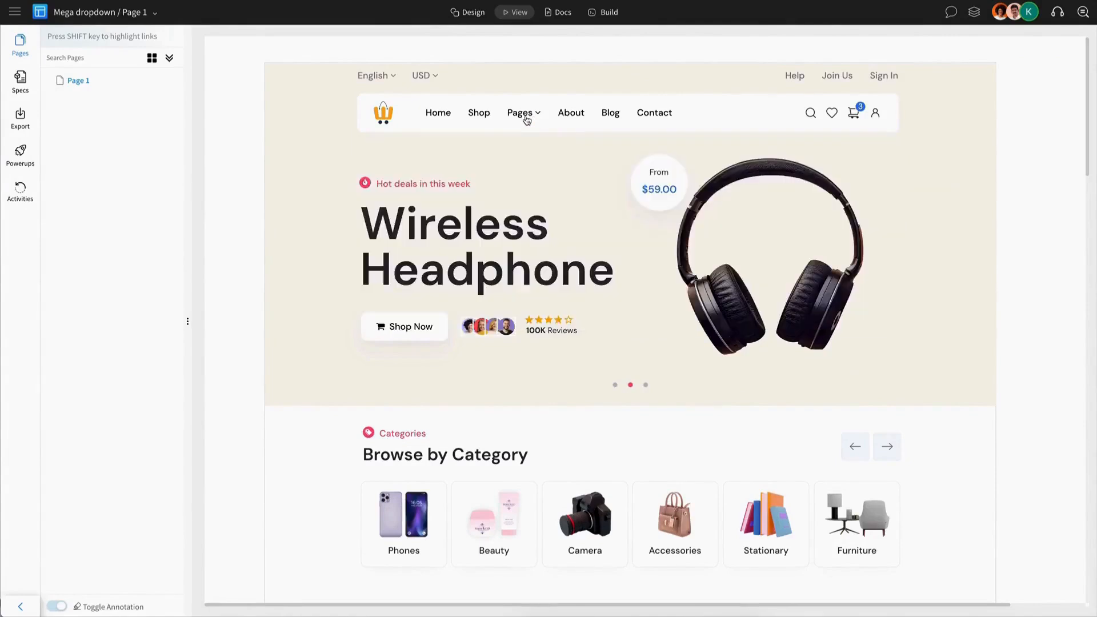
left_click(527, 119)
left_click(527, 119)
left_click(527, 119)
left_click(527, 119)
left_click(523, 119)
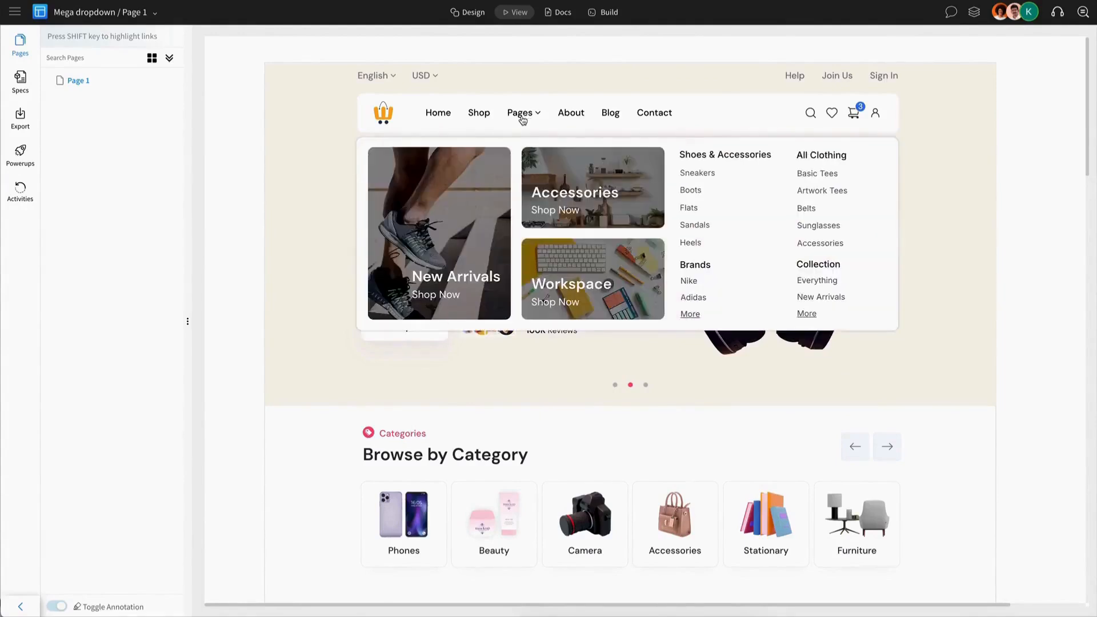
left_click(524, 120)
left_click(527, 119)
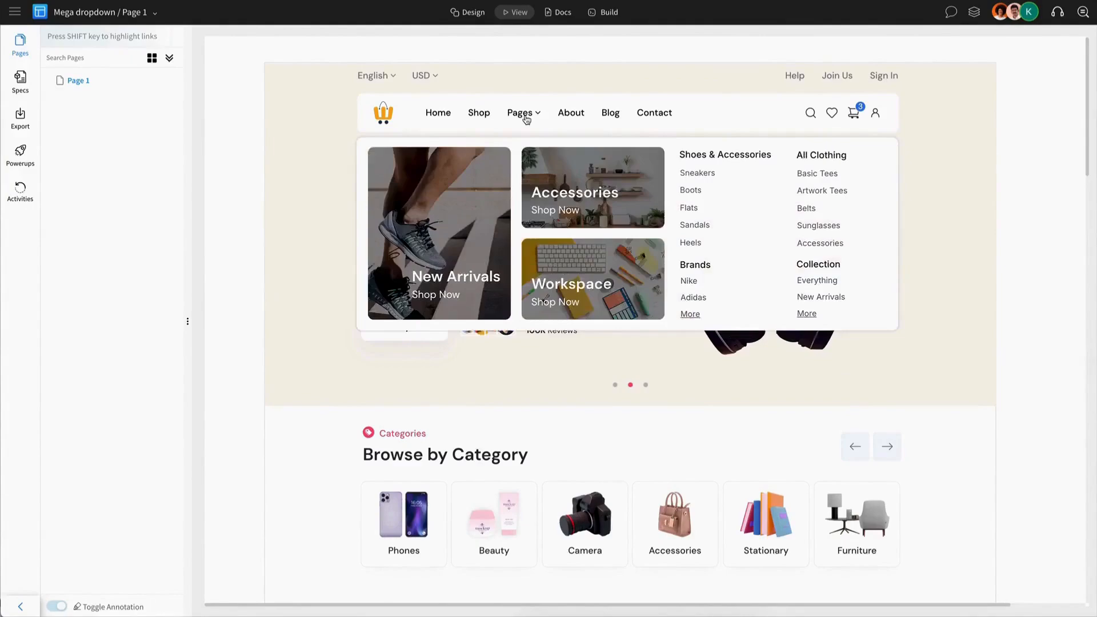